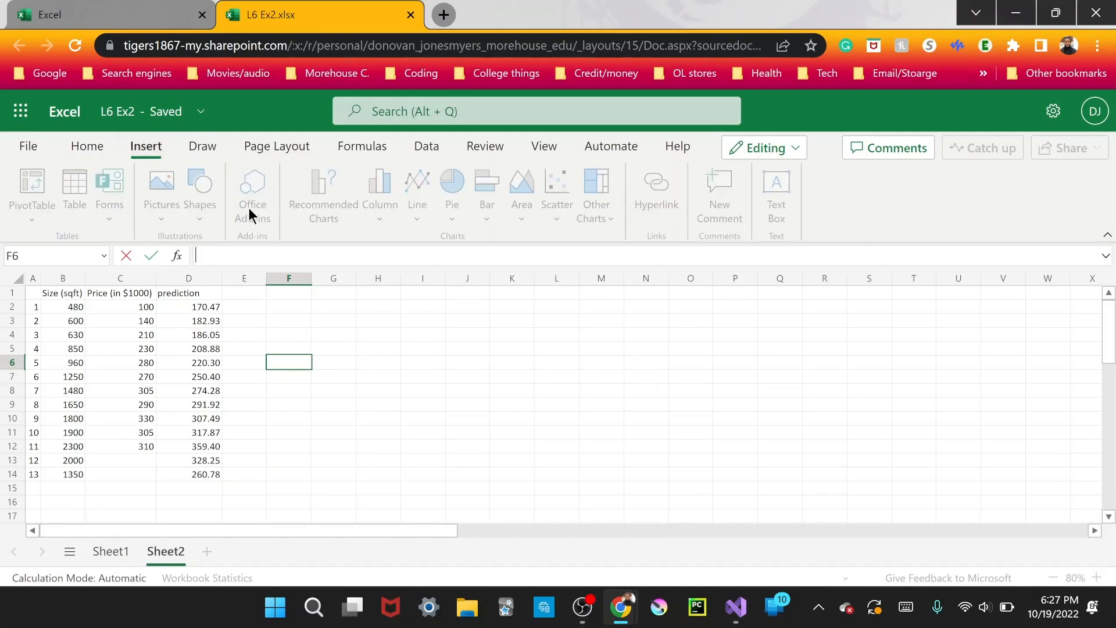
Add the XLMiner Analysis ToolPak to the workbook from the personal Office add-ins list.
{"action": "left_click", "coordinate": [316, 373]}
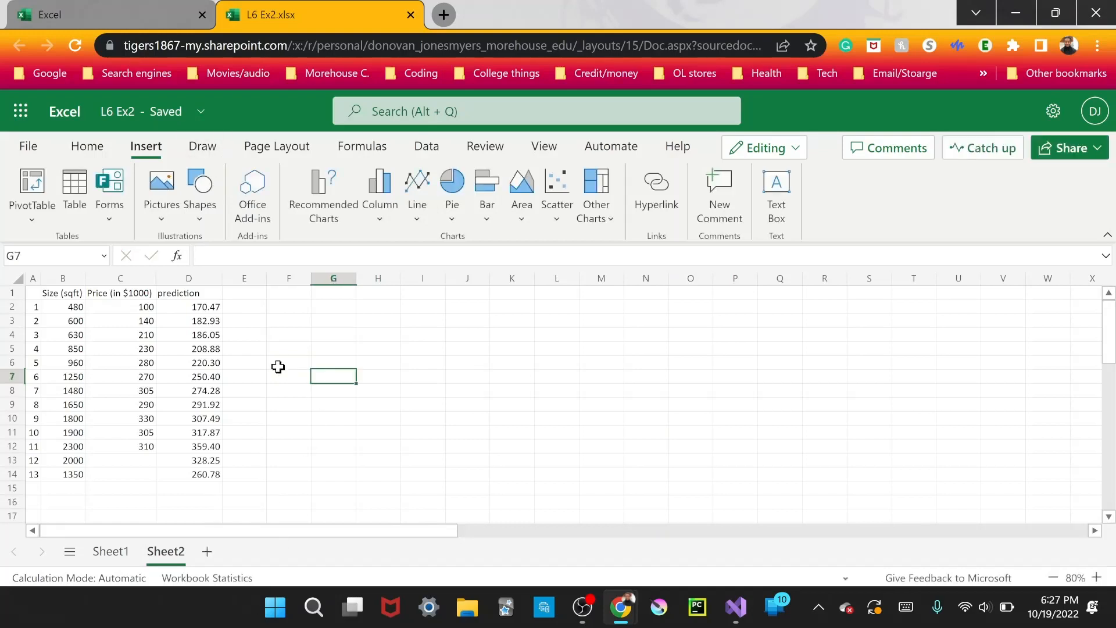
{"action": "left_click", "coordinate": [239, 308]}
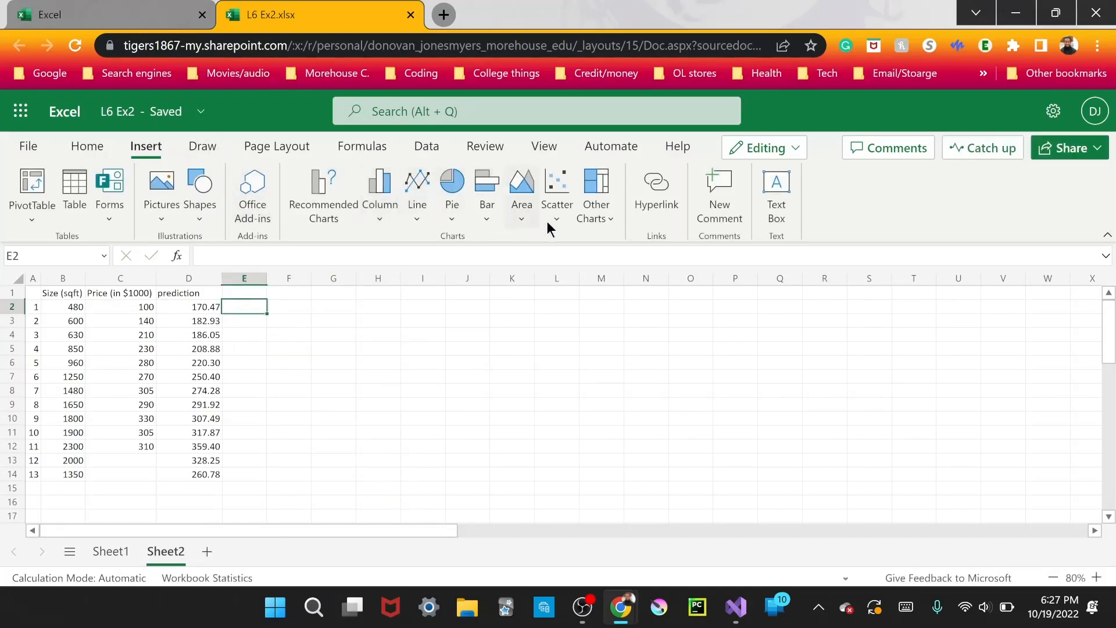
{"action": "left_click", "coordinate": [259, 204]}
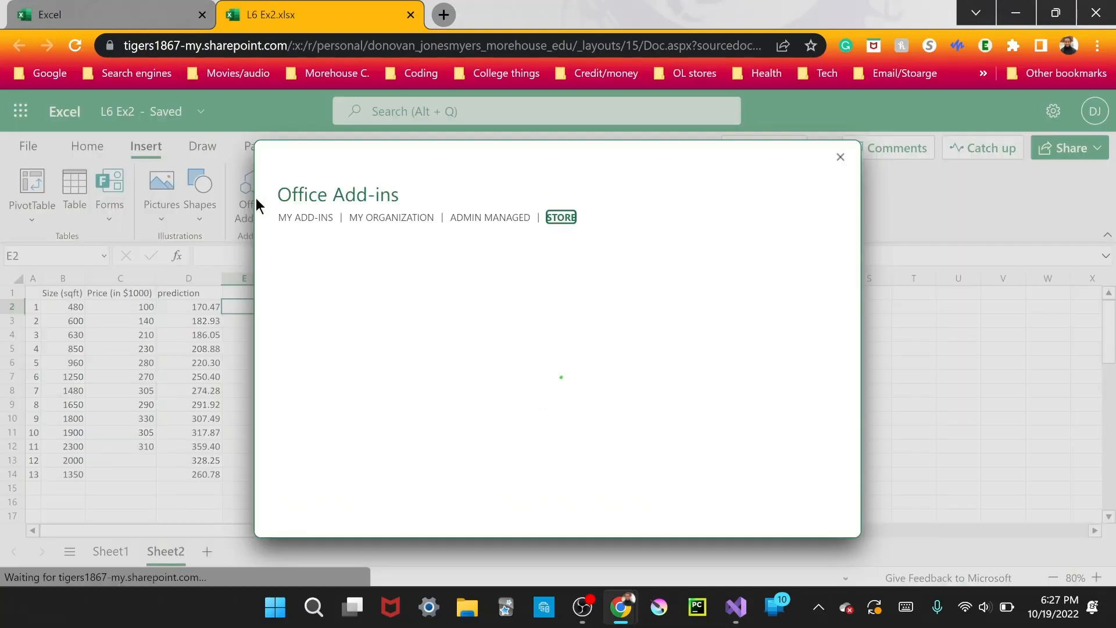
{"action": "left_click", "coordinate": [322, 223]}
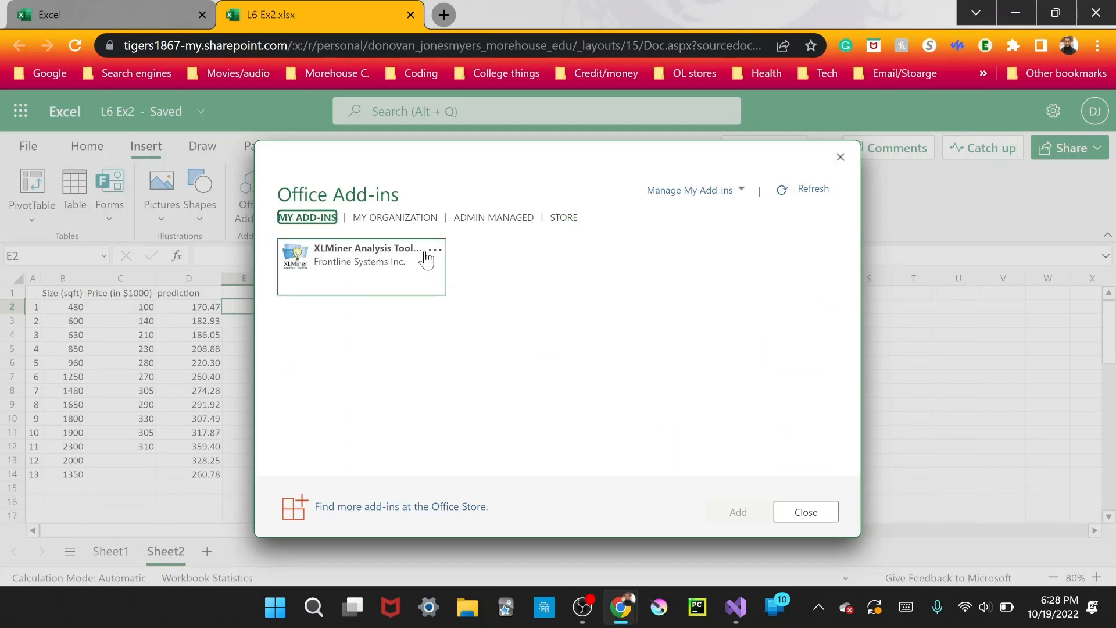
{"action": "left_click", "coordinate": [563, 218]}
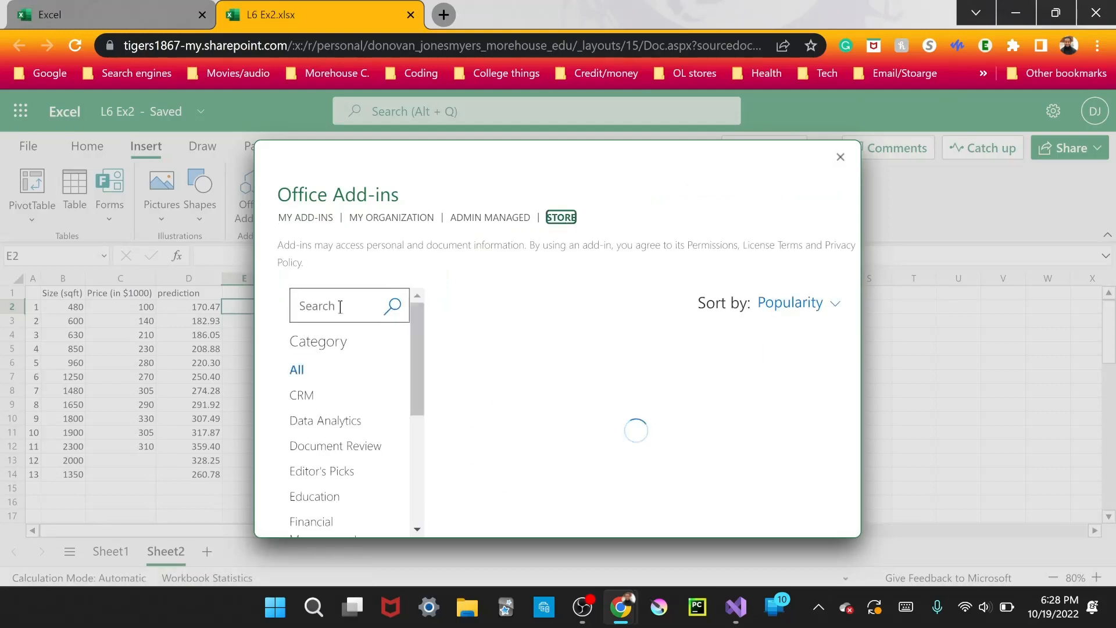
{"action": "left_click", "coordinate": [299, 218]}
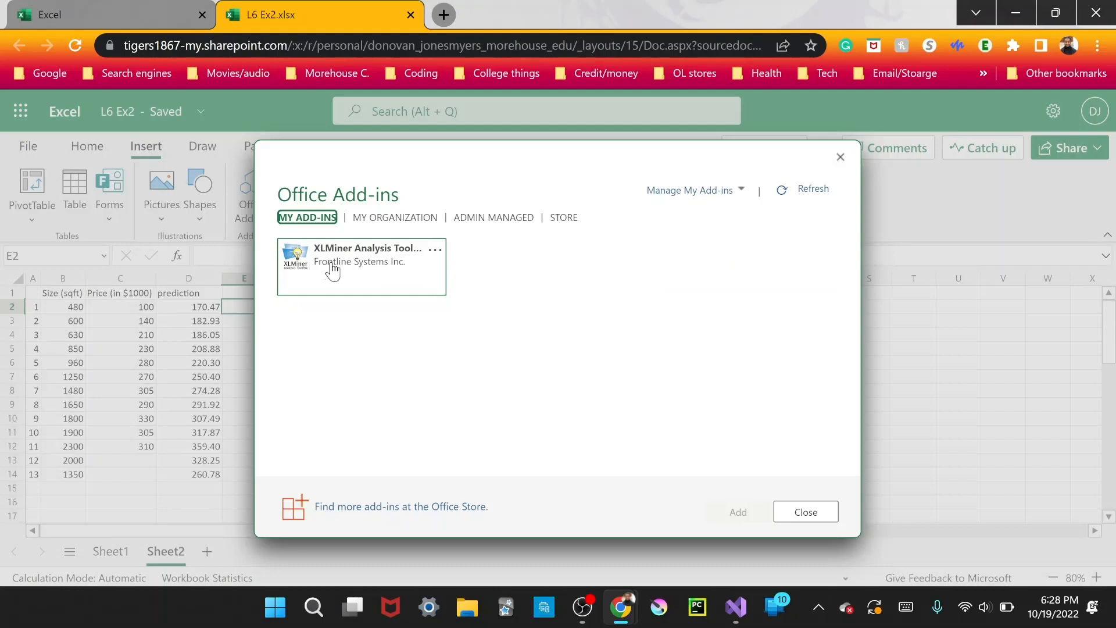
{"action": "left_click", "coordinate": [367, 258]}
{"action": "left_click_drag", "start_coordinate": [363, 248], "coordinate": [356, 248]}
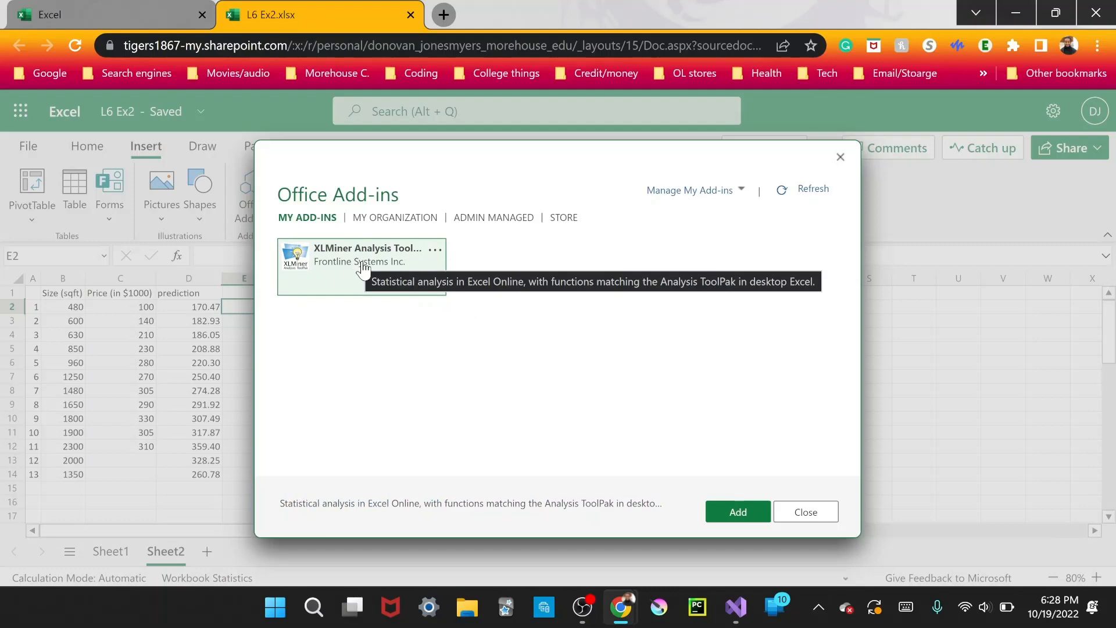
{"action": "left_click", "coordinate": [742, 517]}
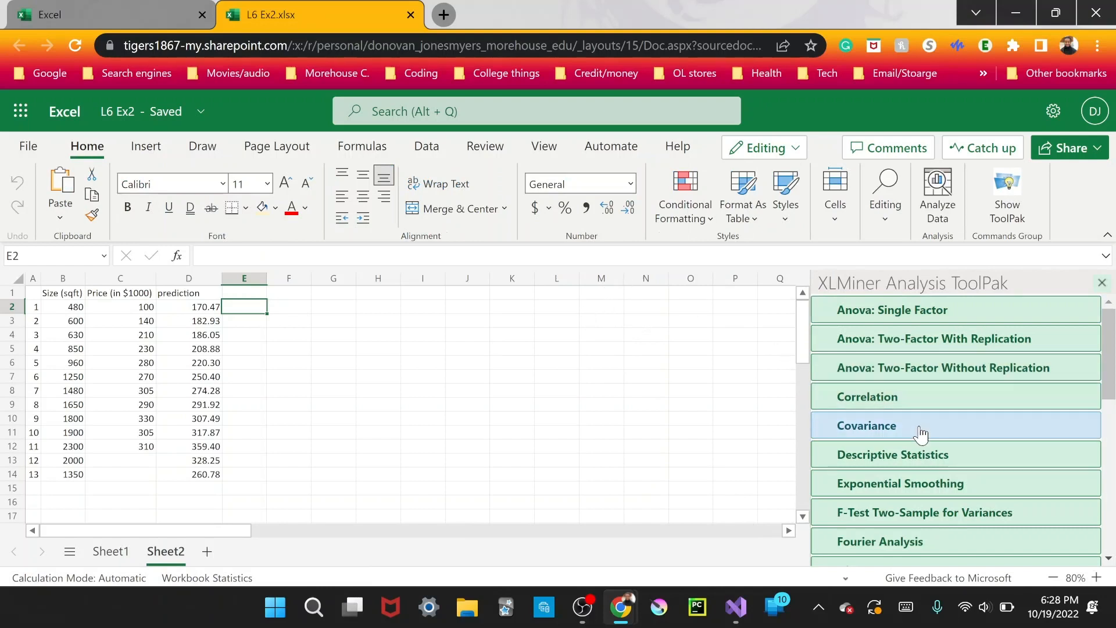
Open the Linear Regression tool in the XLMiner Analysis ToolPak and look over its options.
{"action": "scroll", "coordinate": [923, 419], "scroll_direction": "down", "scroll_amount": 3}
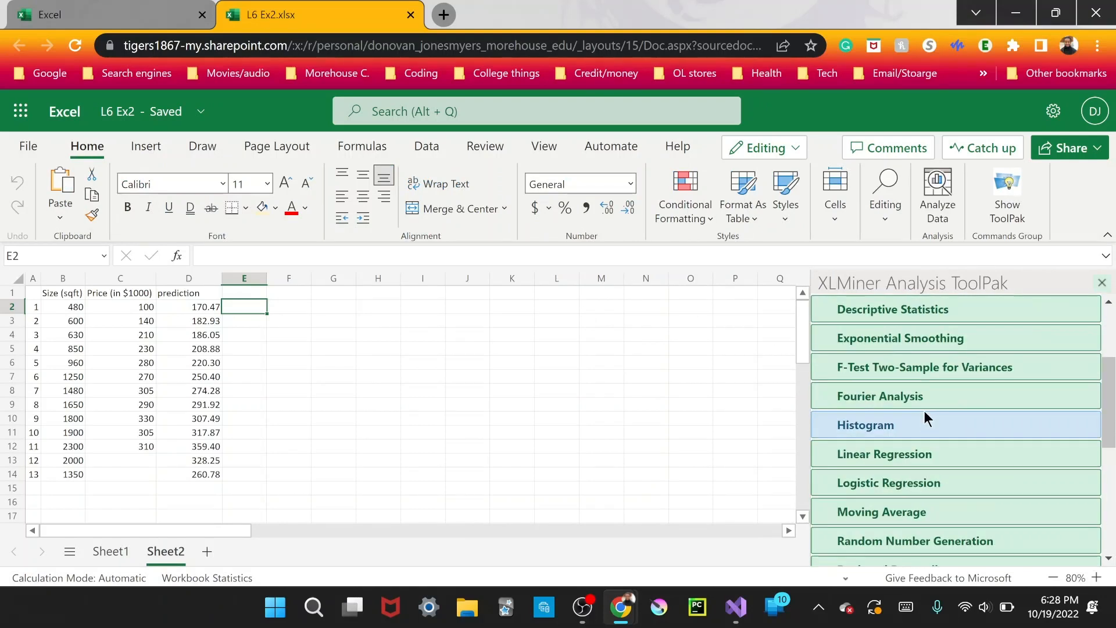
{"action": "left_click", "coordinate": [924, 454]}
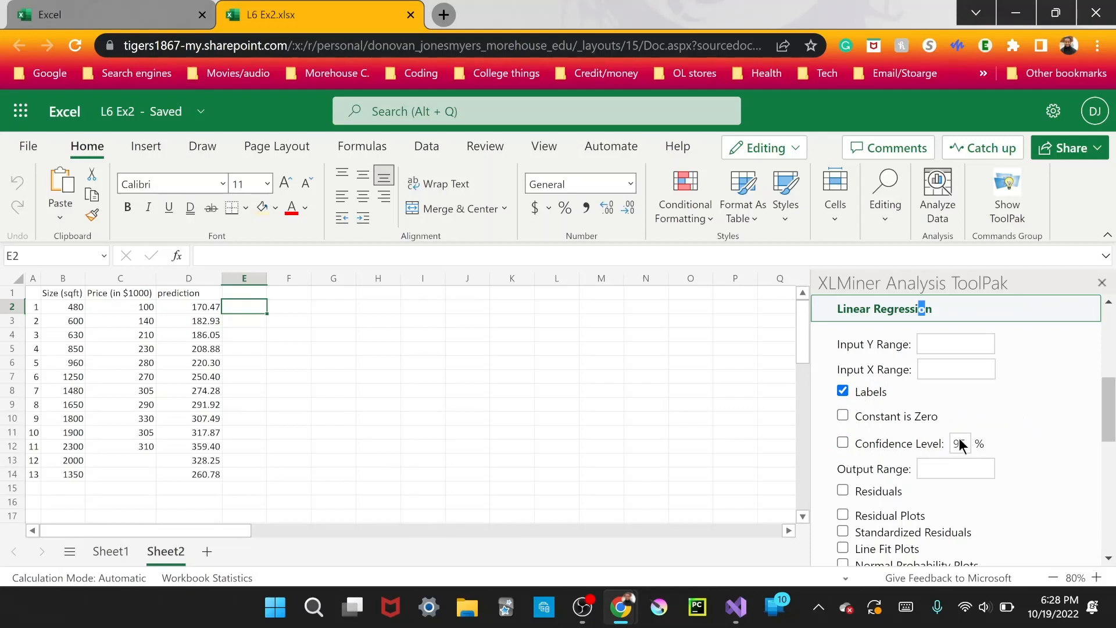
{"action": "scroll", "coordinate": [995, 438], "scroll_direction": "down", "scroll_amount": 2}
{"action": "scroll", "coordinate": [1045, 378], "scroll_direction": "up", "scroll_amount": 2}
{"action": "left_click_drag", "start_coordinate": [1038, 375], "coordinate": [1025, 360]}
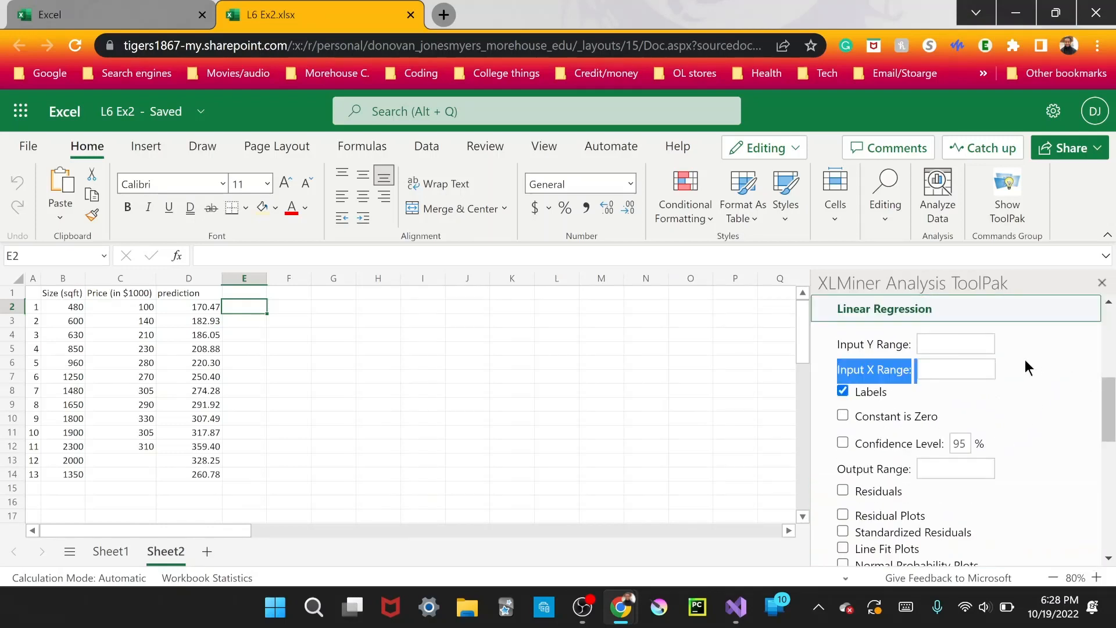
Set the regression's Input Y Range to the price column, $C$1:$C$12, and clear it again.
{"action": "left_click", "coordinate": [965, 343]}
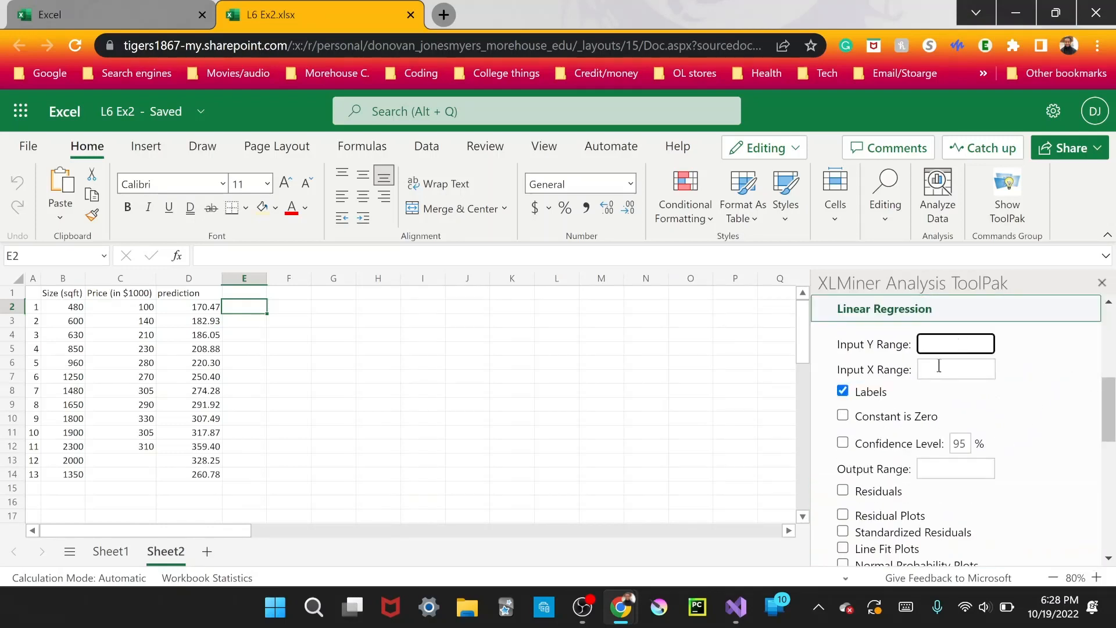
{"action": "left_click", "coordinate": [939, 366]}
{"action": "left_click", "coordinate": [1084, 397]}
{"action": "left_click", "coordinate": [922, 344]}
{"action": "left_click_drag", "start_coordinate": [128, 294], "coordinate": [132, 446]}
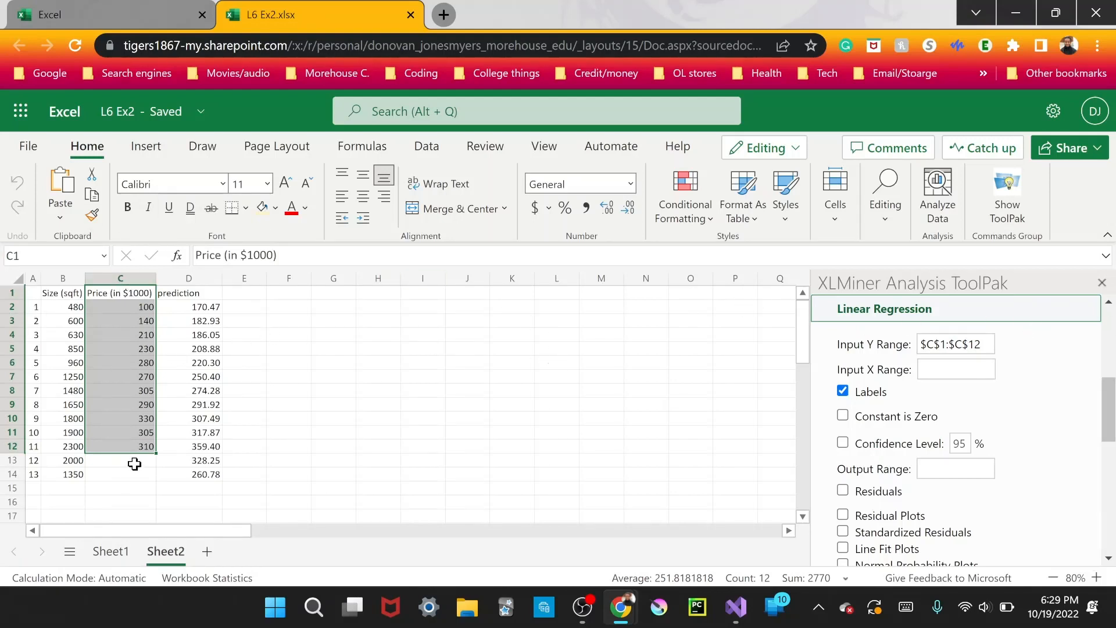
{"action": "left_click", "coordinate": [565, 375]}
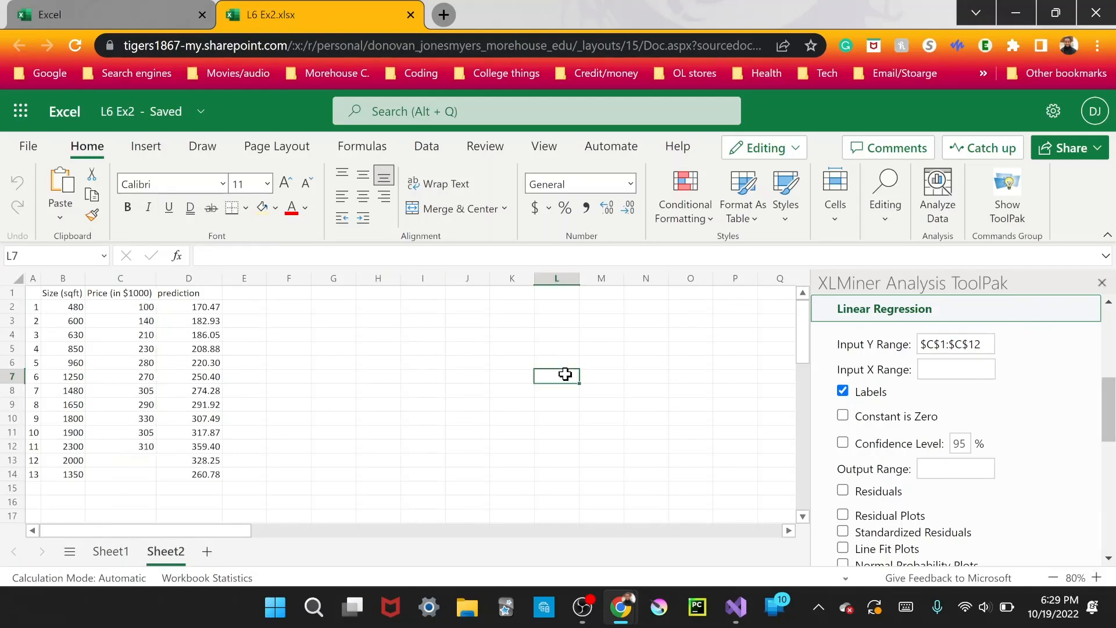
{"action": "left_click_drag", "start_coordinate": [980, 344], "coordinate": [925, 355]}
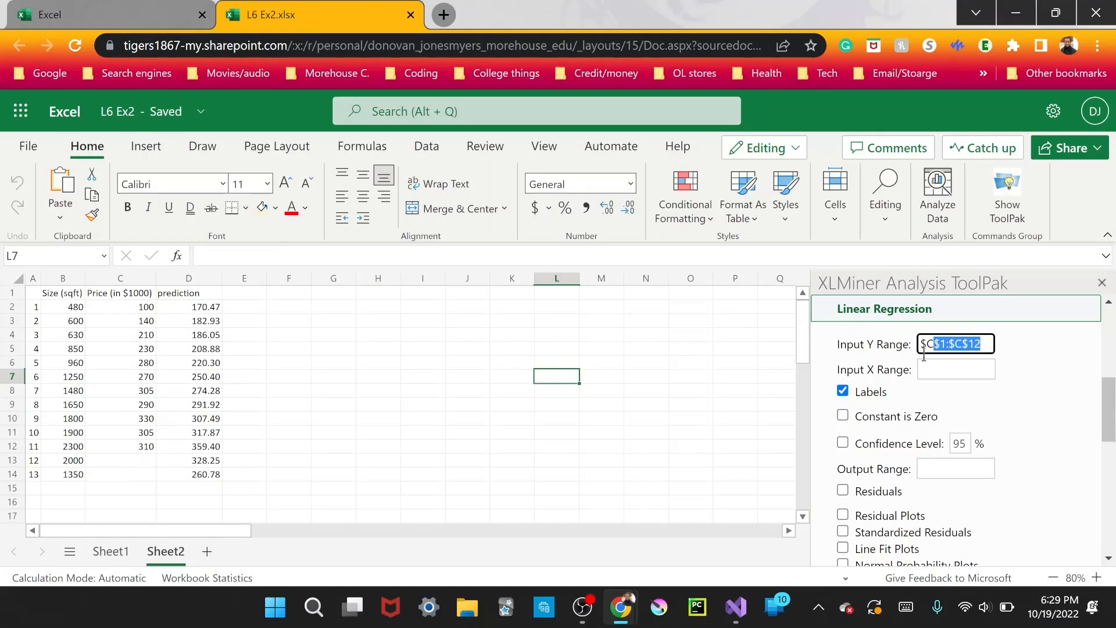
{"action": "key", "text": "BackSpace"}
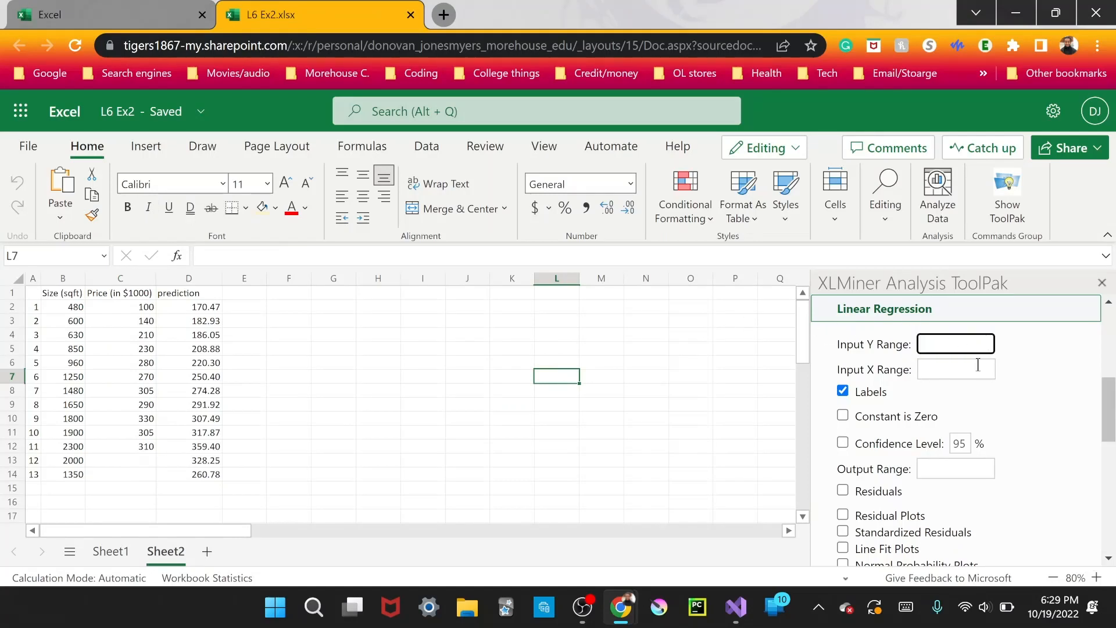
Try the empty blocks $H$5:$I$9 and $N$5:$N$13 as the Input Y Range and clear the entry.
{"action": "double_click", "coordinate": [1048, 361]}
{"action": "left_click", "coordinate": [1048, 379]}
{"action": "left_click_drag", "start_coordinate": [378, 348], "coordinate": [434, 405]}
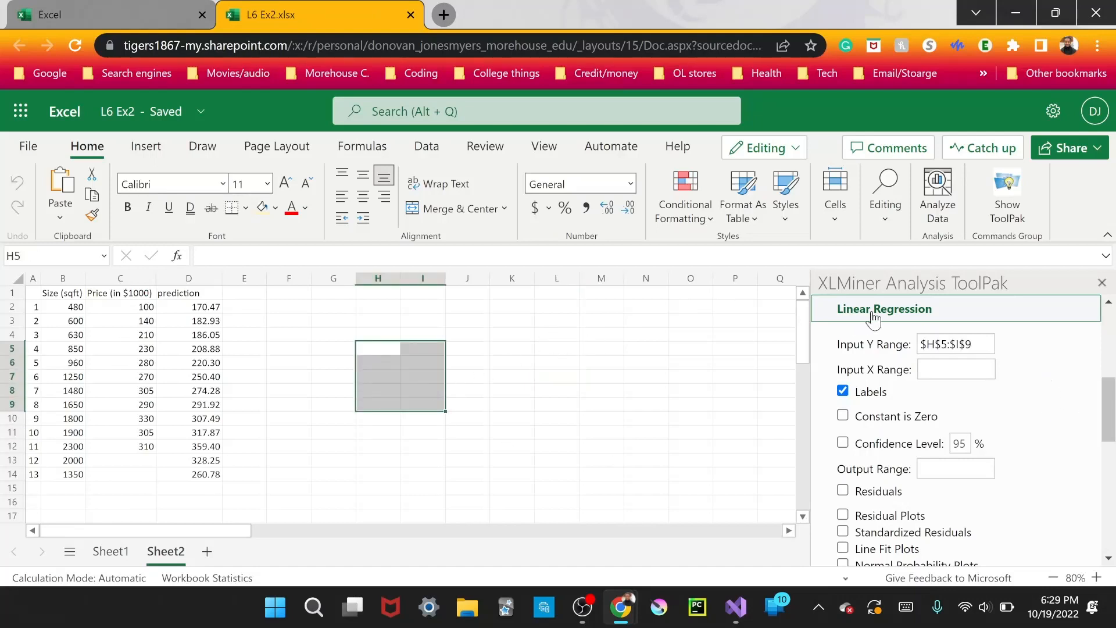
{"action": "left_click", "coordinate": [971, 346]}
{"action": "left_click", "coordinate": [1034, 355]}
{"action": "left_click_drag", "start_coordinate": [639, 352], "coordinate": [636, 462]}
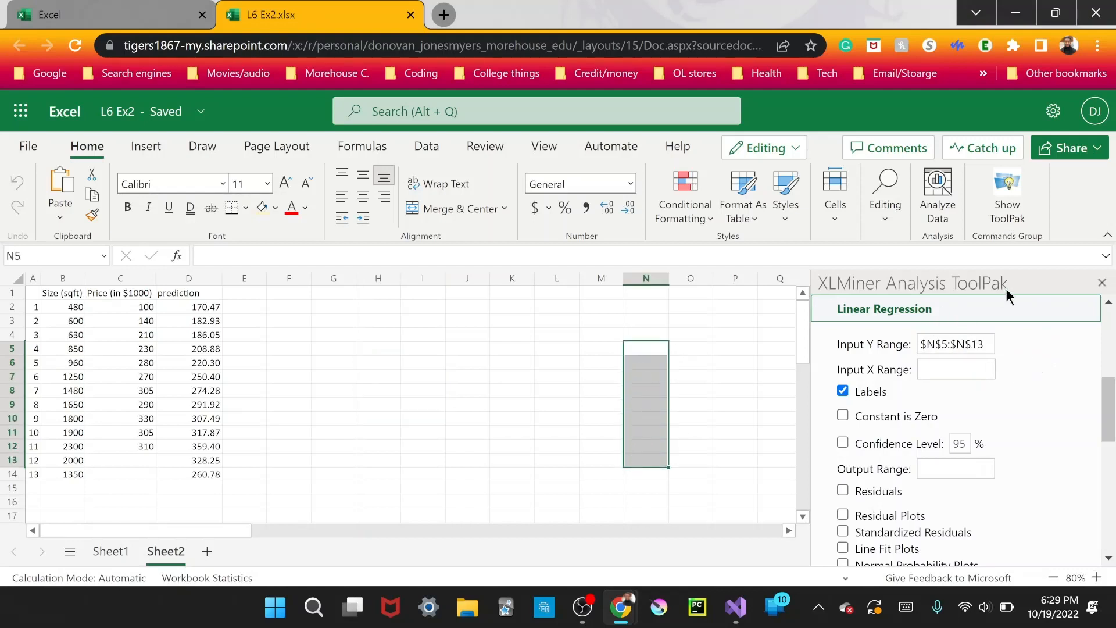
{"action": "left_click_drag", "start_coordinate": [978, 343], "coordinate": [917, 358]}
{"action": "key", "text": "BackSpace"}
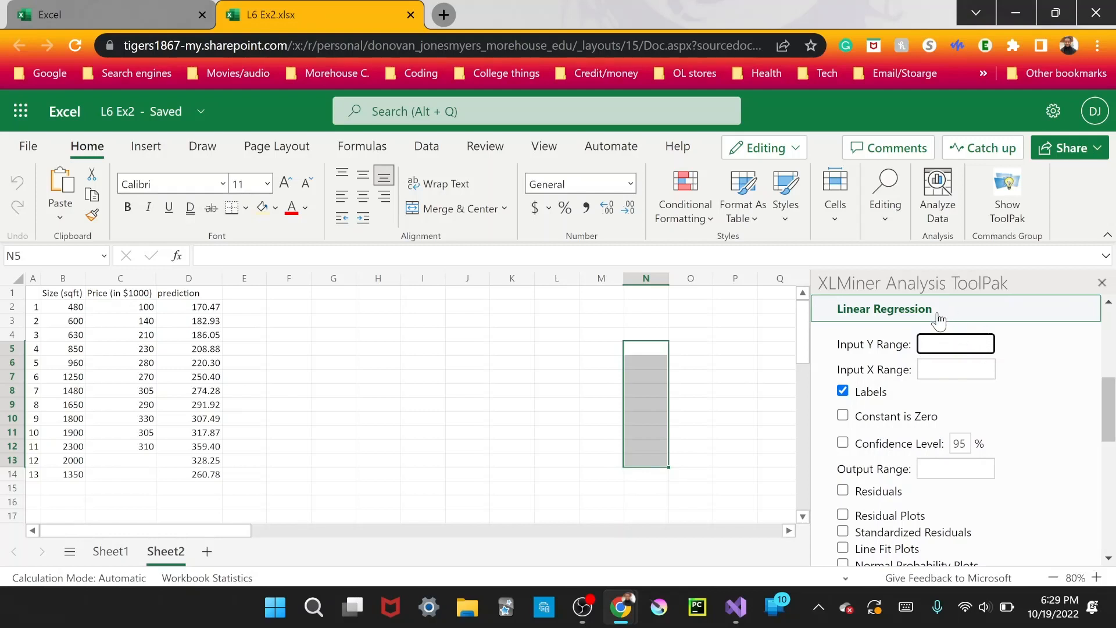
Demonstrate filling the Input Y Range with $C$1:$C$12, then with single blank cells, and empty the field.
{"action": "left_click_drag", "start_coordinate": [124, 296], "coordinate": [132, 446]}
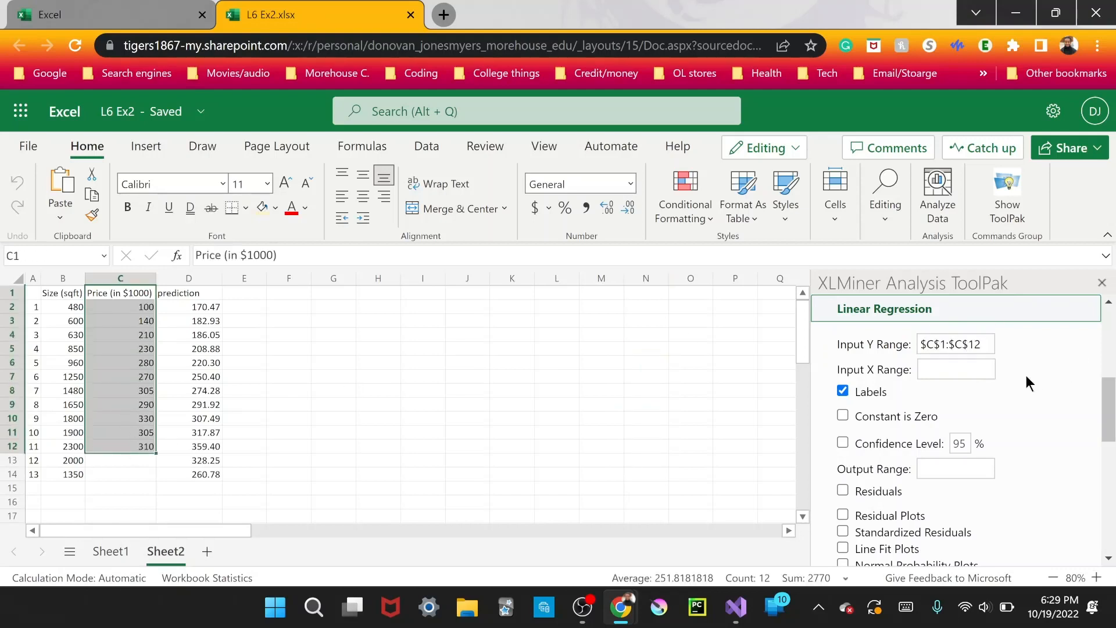
{"action": "left_click_drag", "start_coordinate": [984, 344], "coordinate": [911, 354]}
{"action": "key", "text": "BackSpace"}
{"action": "left_click", "coordinate": [1038, 344]}
{"action": "left_click_drag", "start_coordinate": [105, 294], "coordinate": [114, 450]}
{"action": "left_click", "coordinate": [334, 364]}
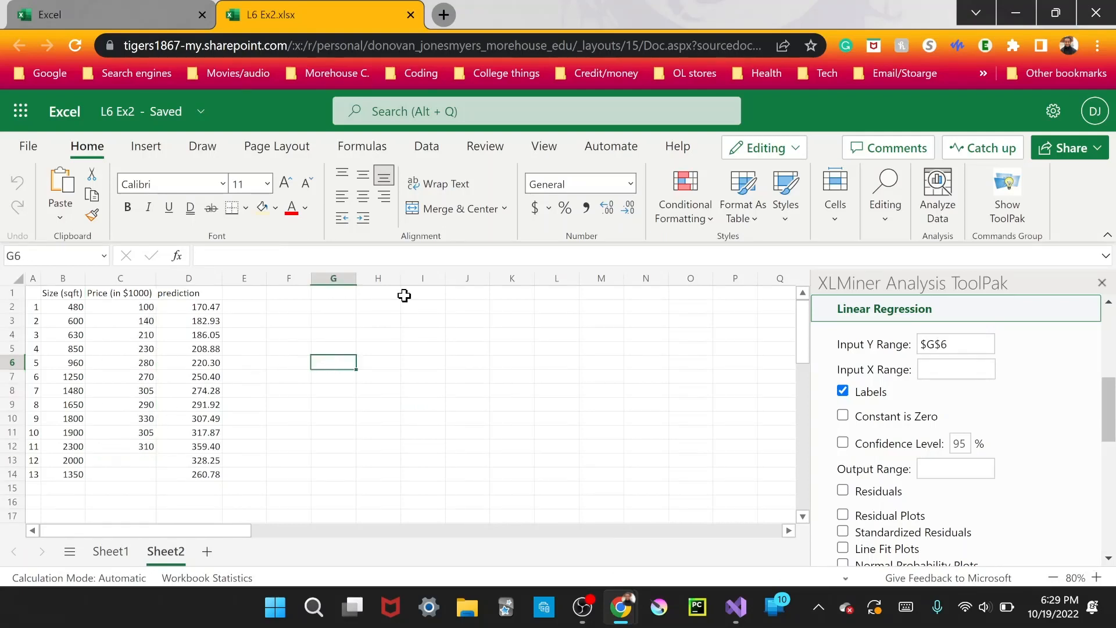
{"action": "left_click", "coordinate": [960, 343]}
{"action": "left_click", "coordinate": [765, 405]}
{"action": "left_click", "coordinate": [948, 347]}
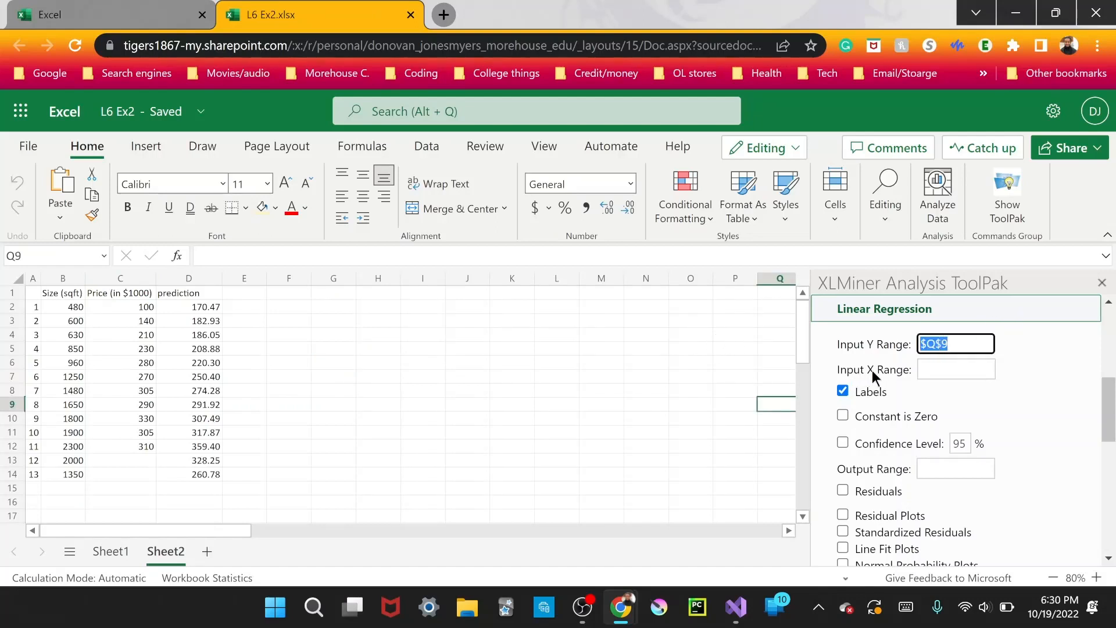
{"action": "key", "text": "BackSpace"}
{"action": "left_click", "coordinate": [1025, 341]}
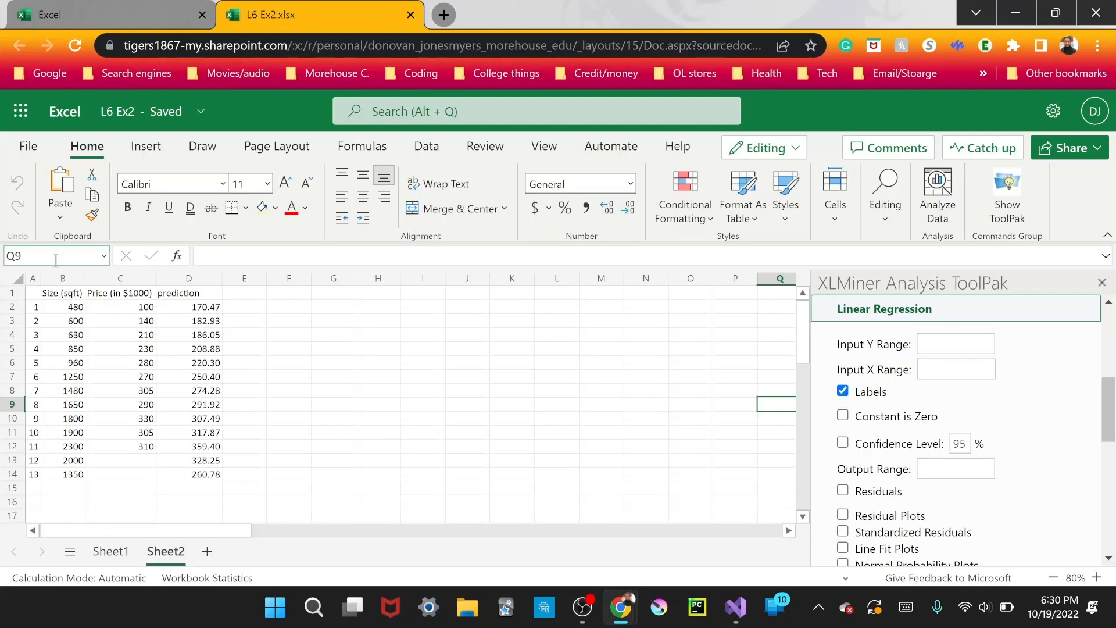
Try $C$1:$C$11 and the blank cell $H$5 as the Input Y Range and clear both entries.
{"action": "left_click_drag", "start_coordinate": [107, 295], "coordinate": [136, 430]}
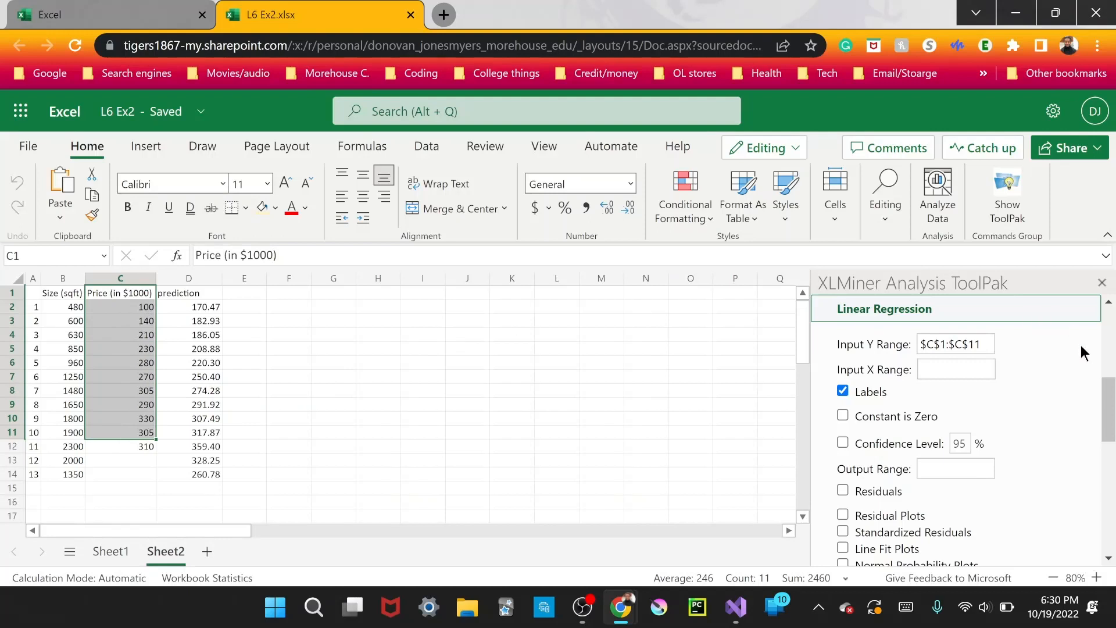
{"action": "left_click", "coordinate": [991, 348]}
{"action": "left_click_drag", "start_coordinate": [989, 347], "coordinate": [898, 351]}
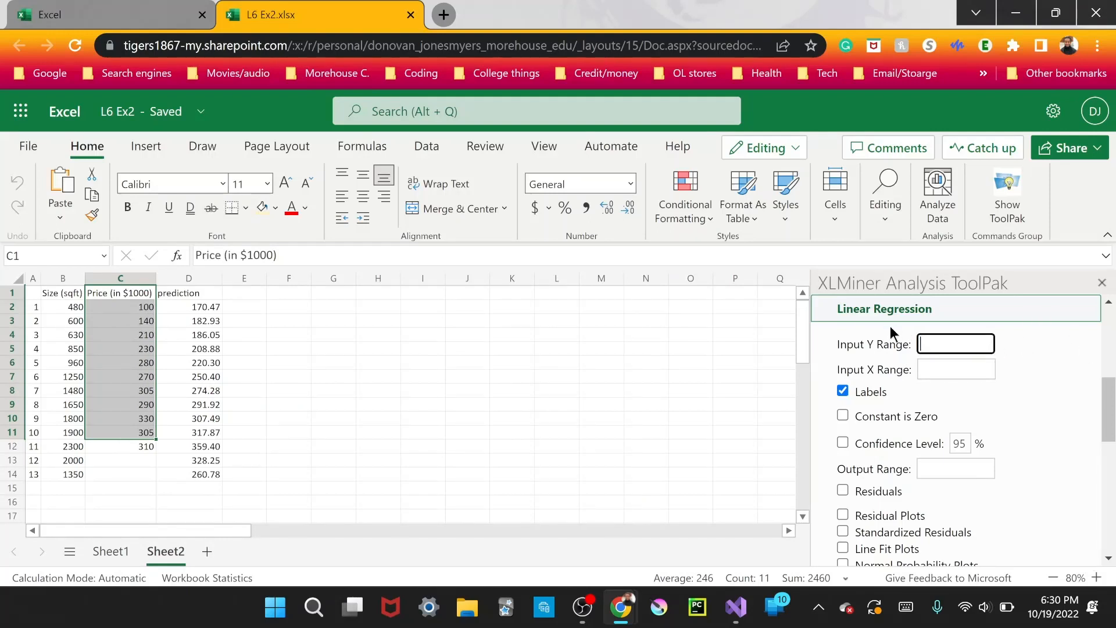
{"action": "left_click", "coordinate": [375, 347]}
{"action": "left_click", "coordinate": [988, 344]}
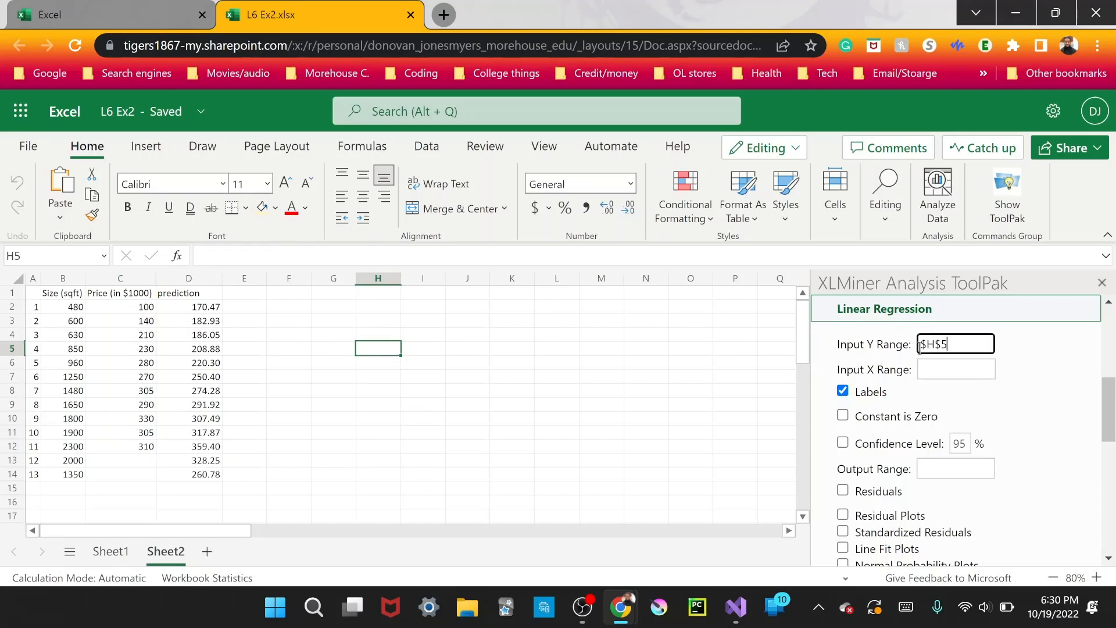
{"action": "left_click_drag", "start_coordinate": [988, 345], "coordinate": [865, 365]}
{"action": "key", "text": "BackSpace"}
Set the regression's Input Y Range to the price column with its header, $C$1:$C$12.
{"action": "left_click_drag", "start_coordinate": [131, 294], "coordinate": [137, 449]}
{"action": "left_click", "coordinate": [942, 341]}
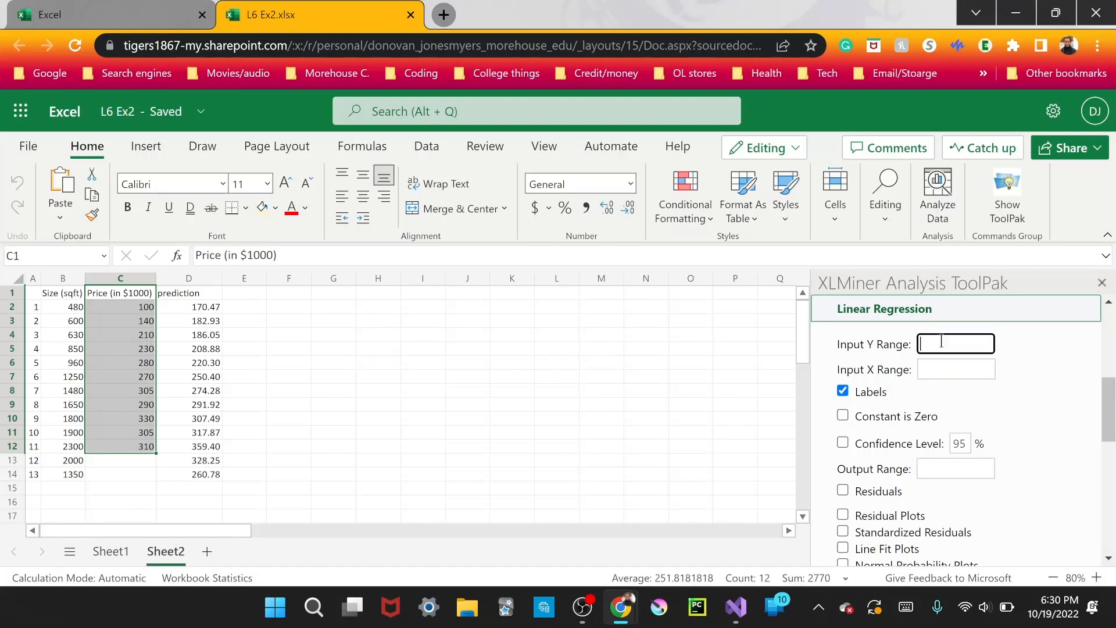
{"action": "left_click", "coordinate": [1008, 344]}
{"action": "left_click", "coordinate": [485, 402]}
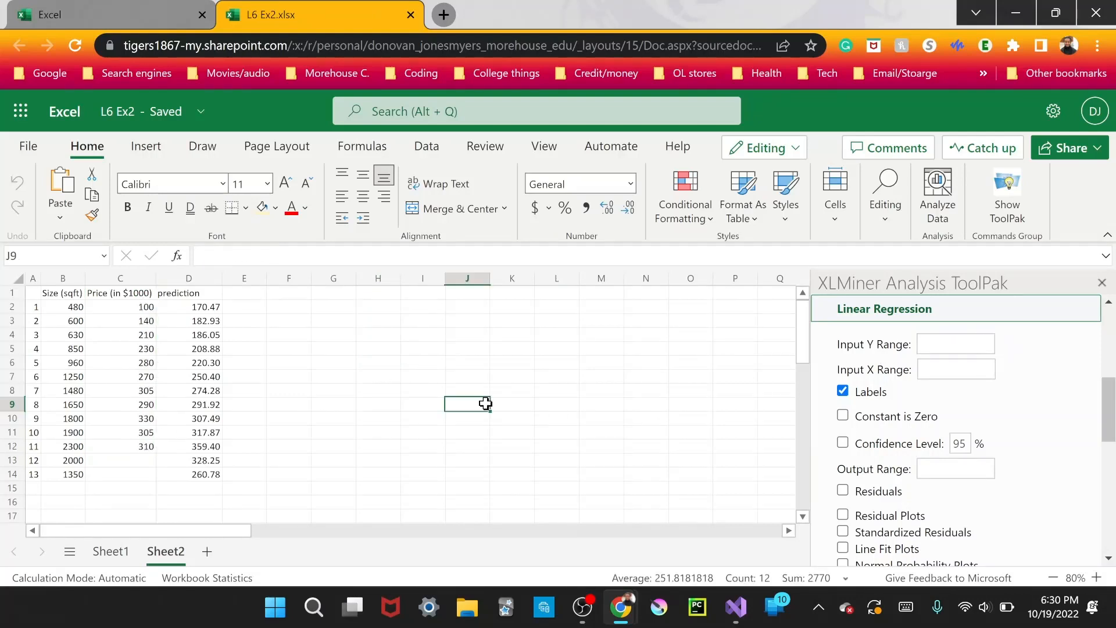
{"action": "left_click", "coordinate": [959, 343]}
{"action": "left_click_drag", "start_coordinate": [953, 343], "coordinate": [879, 343]}
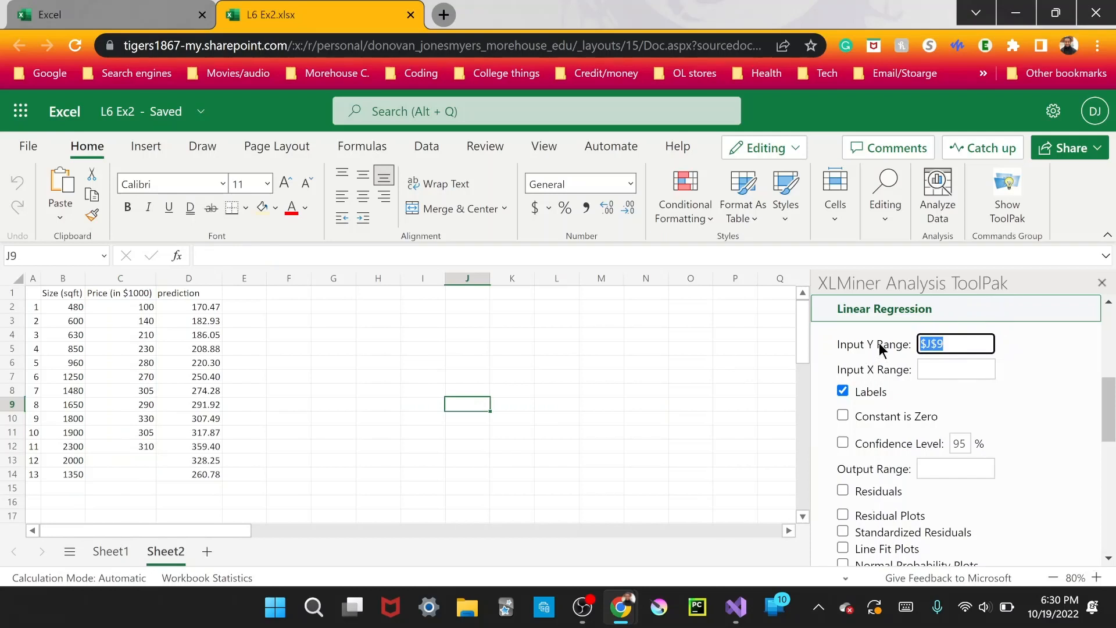
{"action": "key", "text": "BackSpace"}
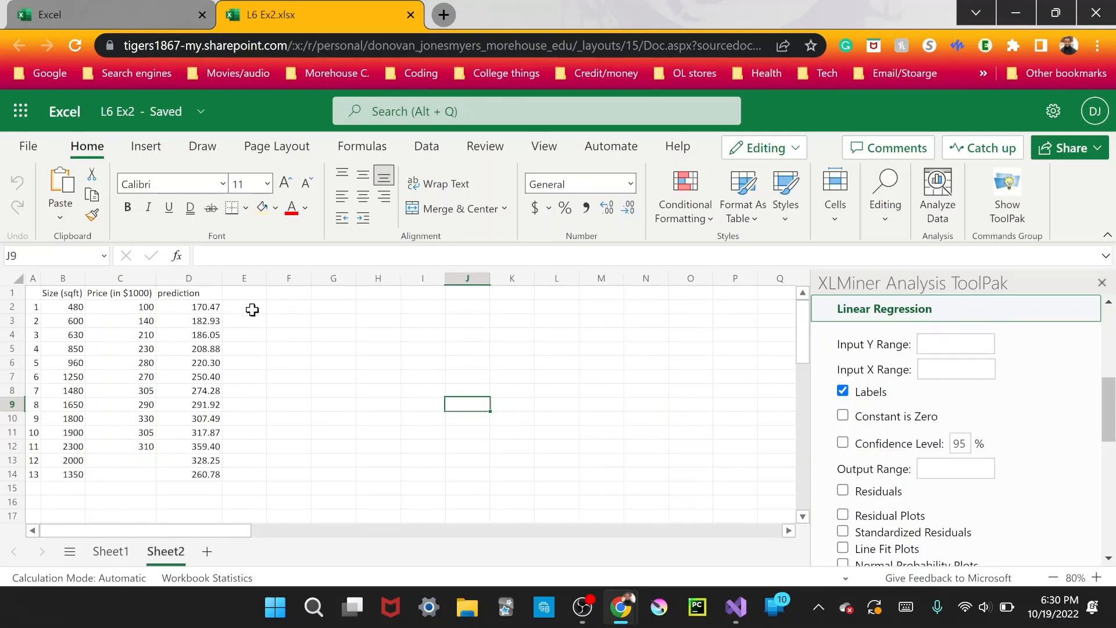
{"action": "left_click_drag", "start_coordinate": [111, 294], "coordinate": [127, 447]}
Try the size column with its header, $B$1:$B$11, as the regression's Input X Range.
{"action": "left_click", "coordinate": [938, 371]}
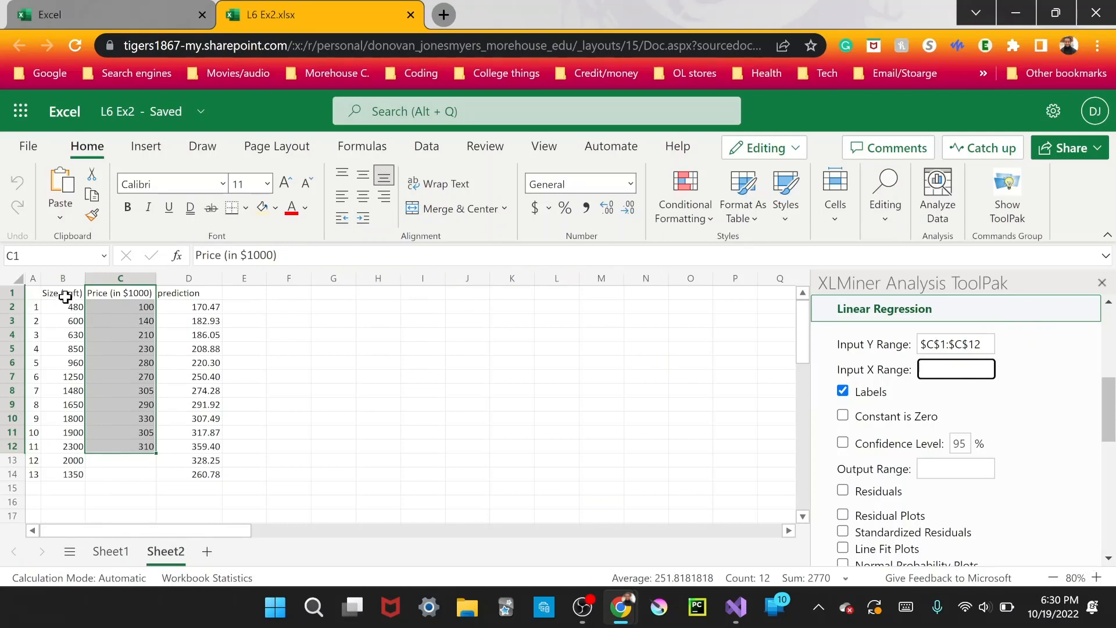
{"action": "left_click_drag", "start_coordinate": [63, 293], "coordinate": [79, 434]}
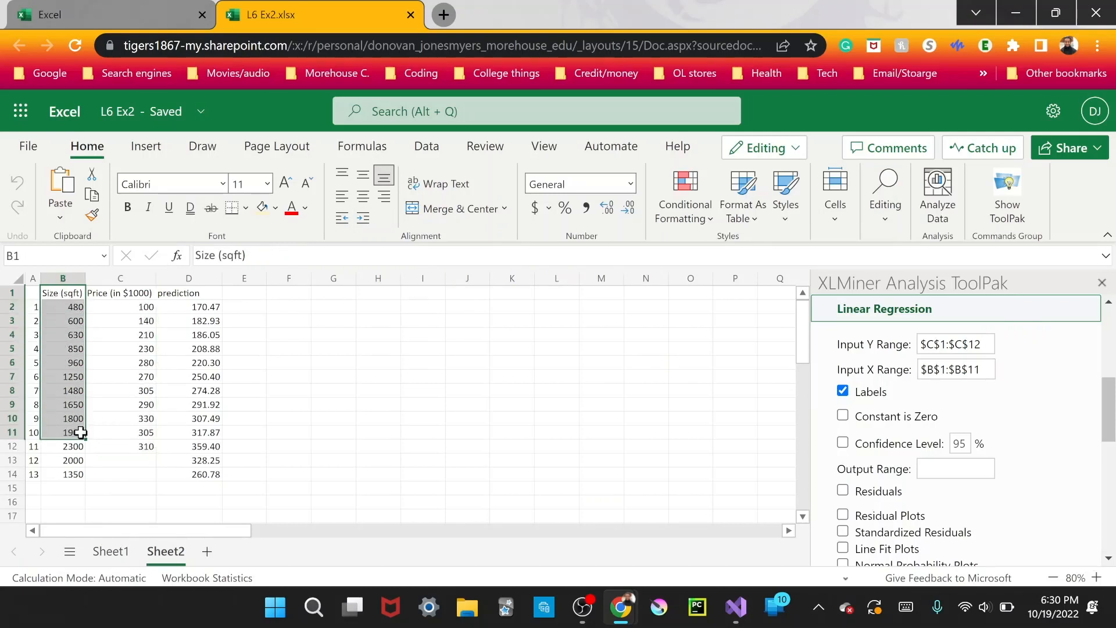
{"action": "left_click", "coordinate": [988, 377]}
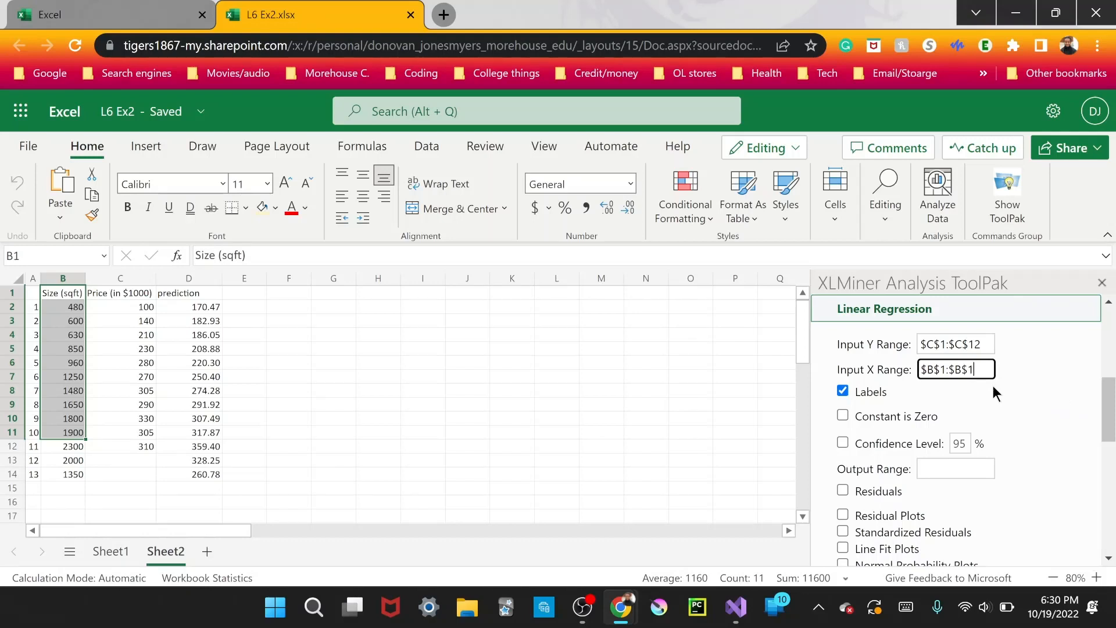
{"action": "left_click", "coordinate": [1023, 381]}
{"action": "right_click", "coordinate": [100, 471]}
{"action": "left_click", "coordinate": [747, 447]}
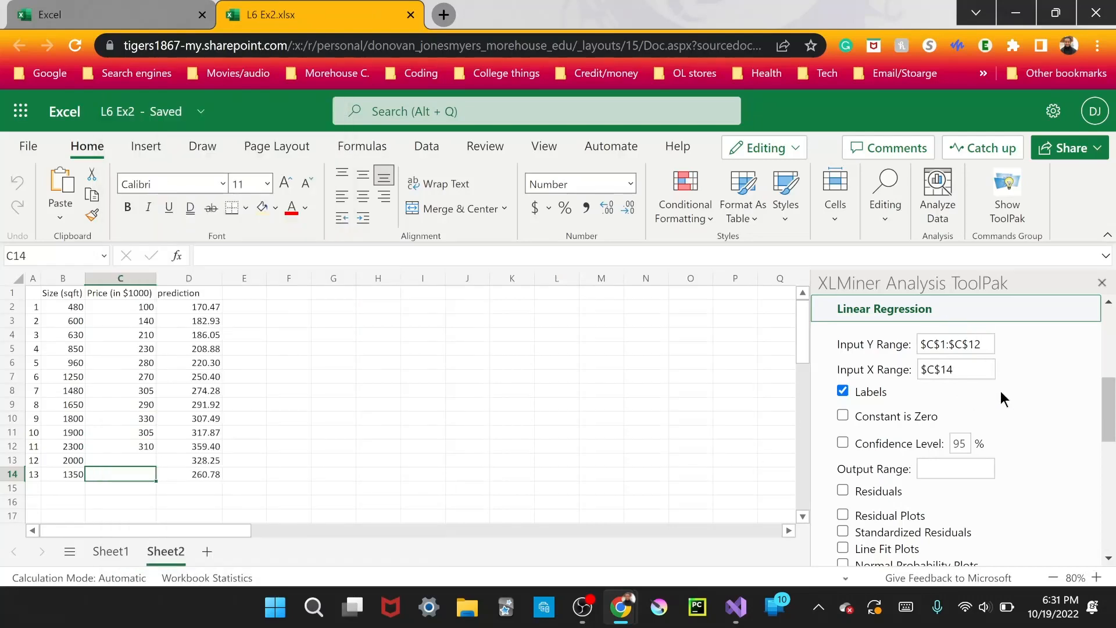
Set the regression's Output Range to cell $F$1 and try to run the analysis.
{"action": "scroll", "coordinate": [1028, 396], "scroll_direction": "down", "scroll_amount": 3}
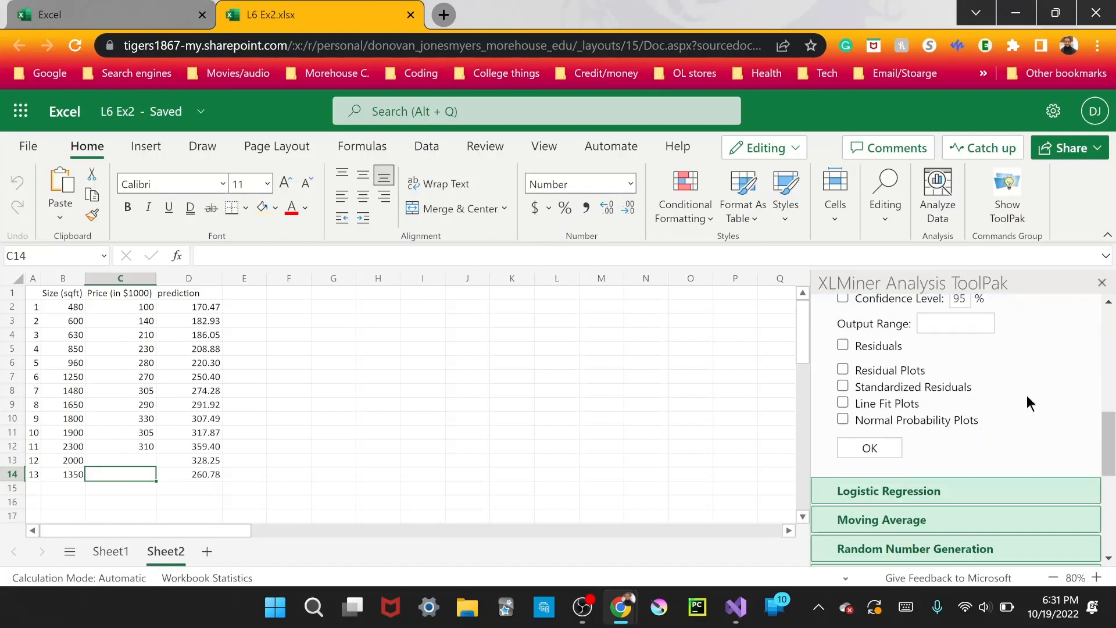
{"action": "left_click", "coordinate": [944, 324]}
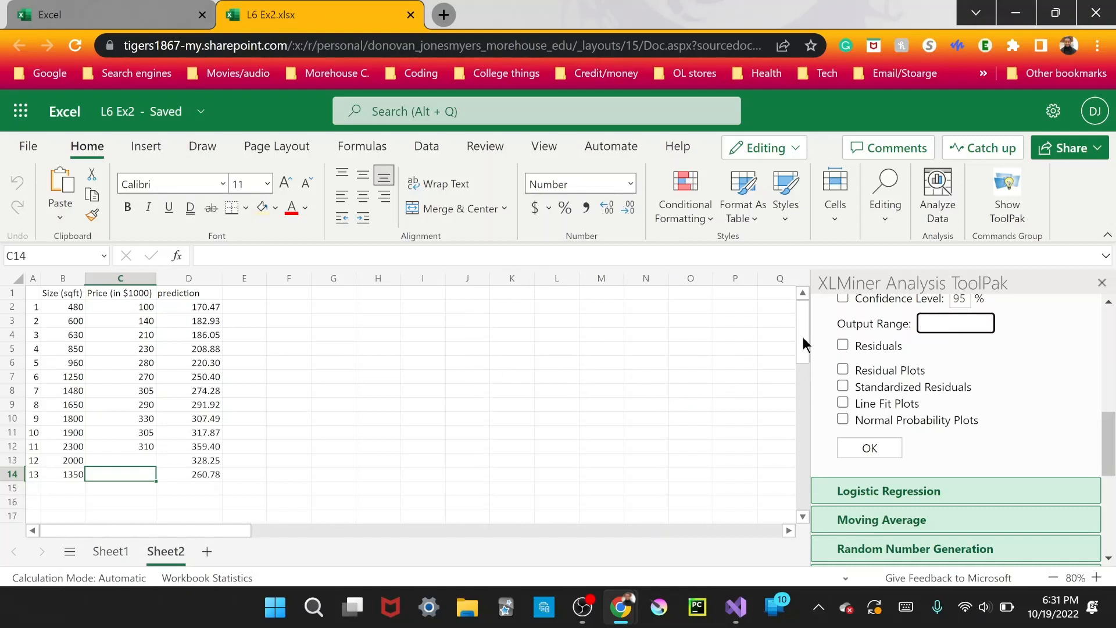
{"action": "left_click", "coordinate": [291, 296]}
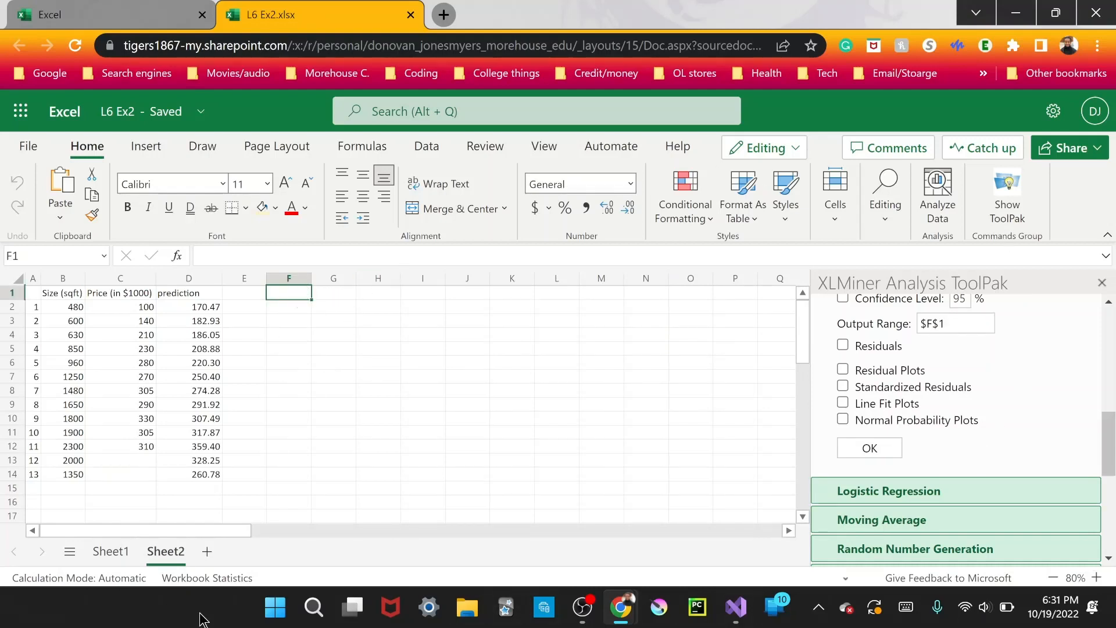
{"action": "left_click", "coordinate": [894, 450]}
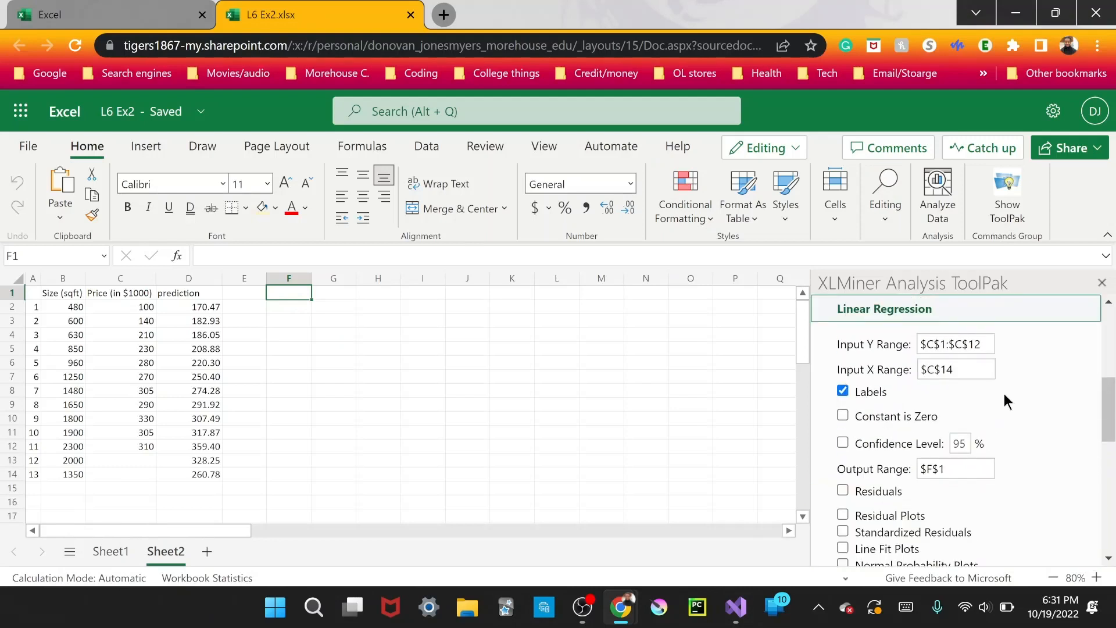
{"action": "left_click", "coordinate": [875, 457]}
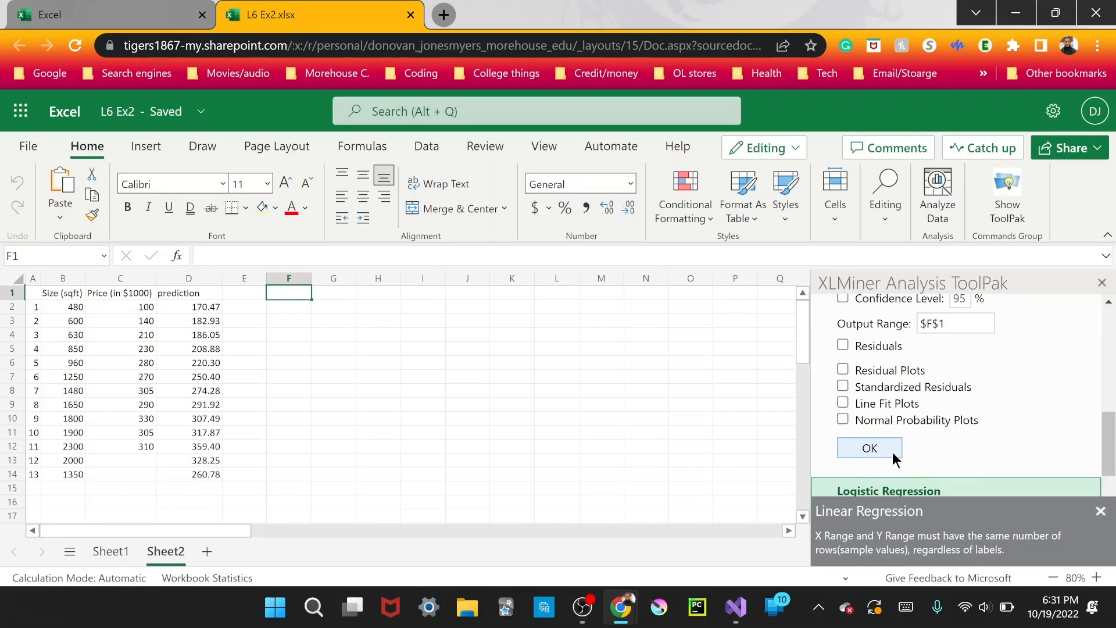
Replace the Input X Range with the size column including its header, $B$1:$B$12, and dismiss the error notice.
{"action": "scroll", "coordinate": [979, 417], "scroll_direction": "up", "scroll_amount": 5}
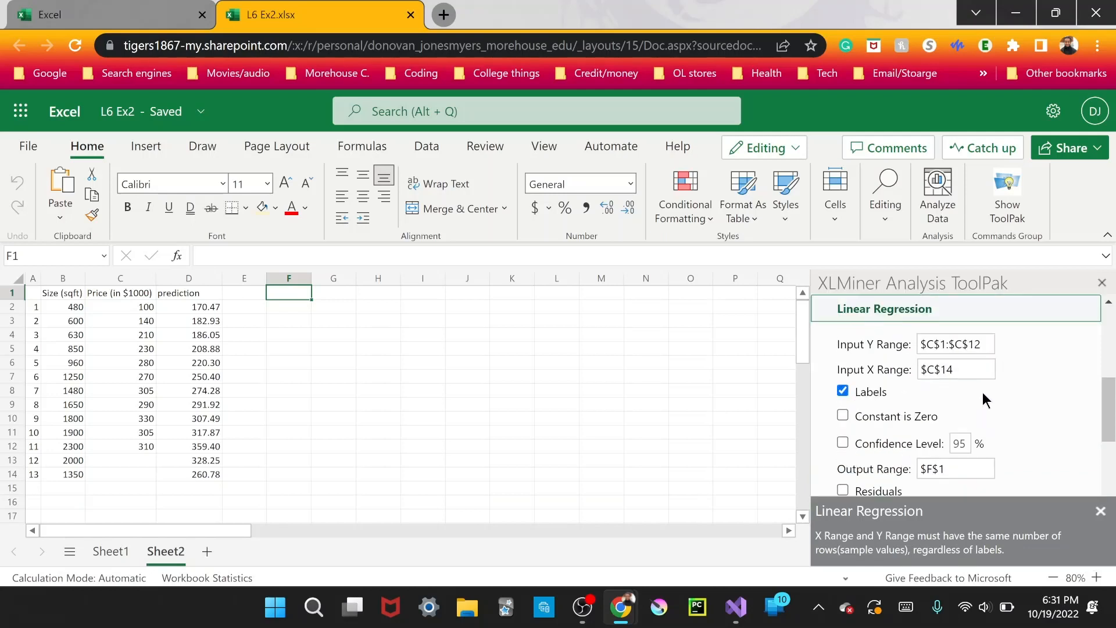
{"action": "left_click", "coordinate": [979, 373]}
{"action": "left_click_drag", "start_coordinate": [977, 371], "coordinate": [901, 378]}
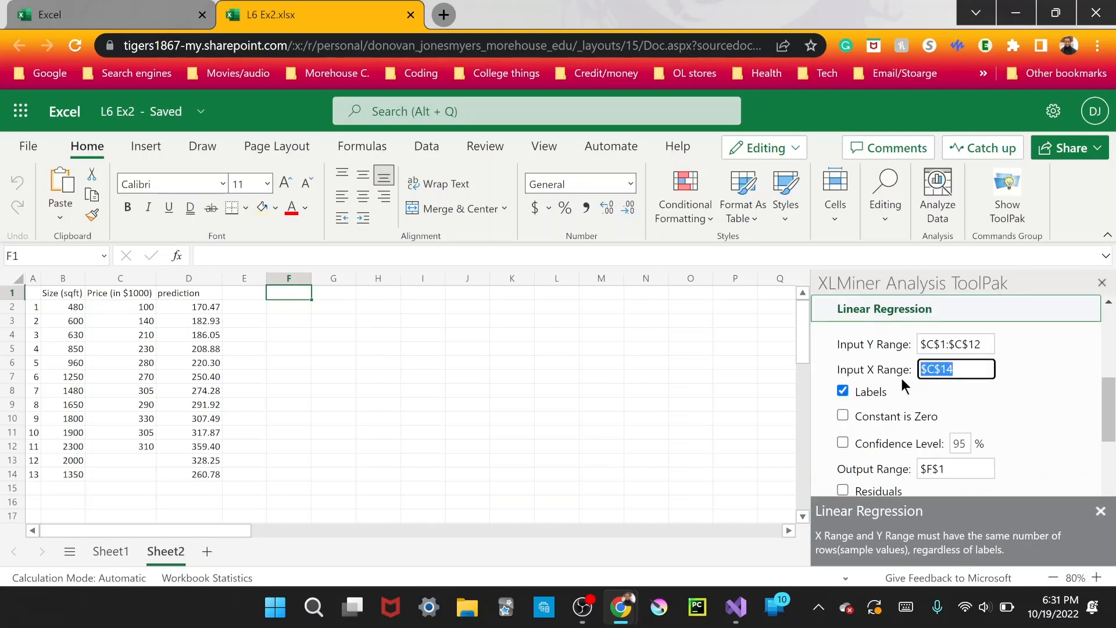
{"action": "key", "text": "BackSpace"}
{"action": "left_click_drag", "start_coordinate": [74, 297], "coordinate": [57, 446]}
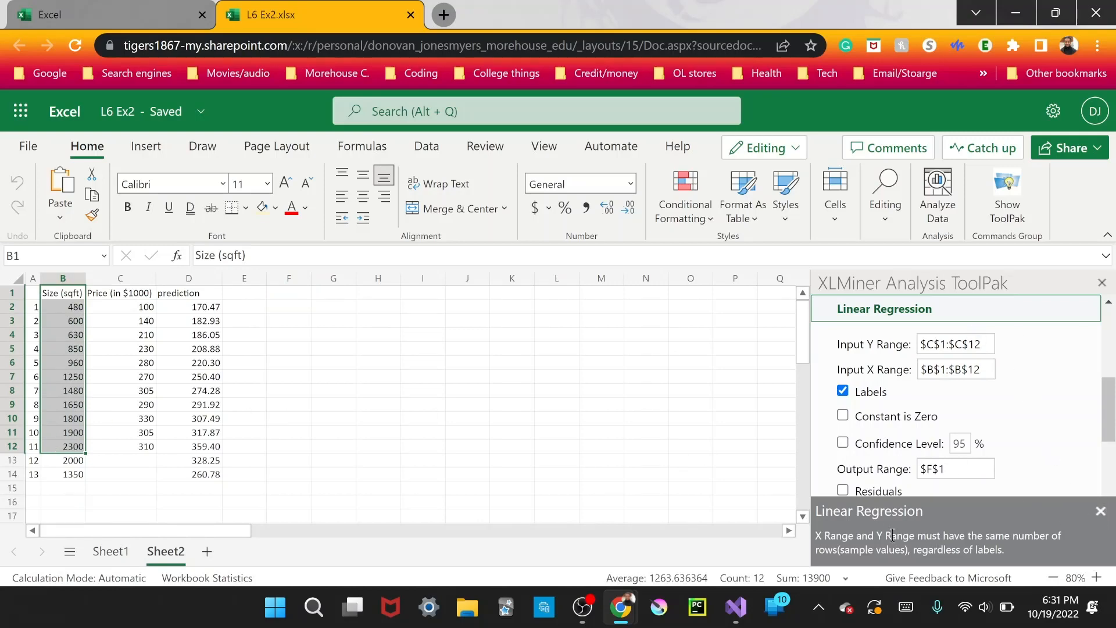
{"action": "left_click", "coordinate": [1102, 513]}
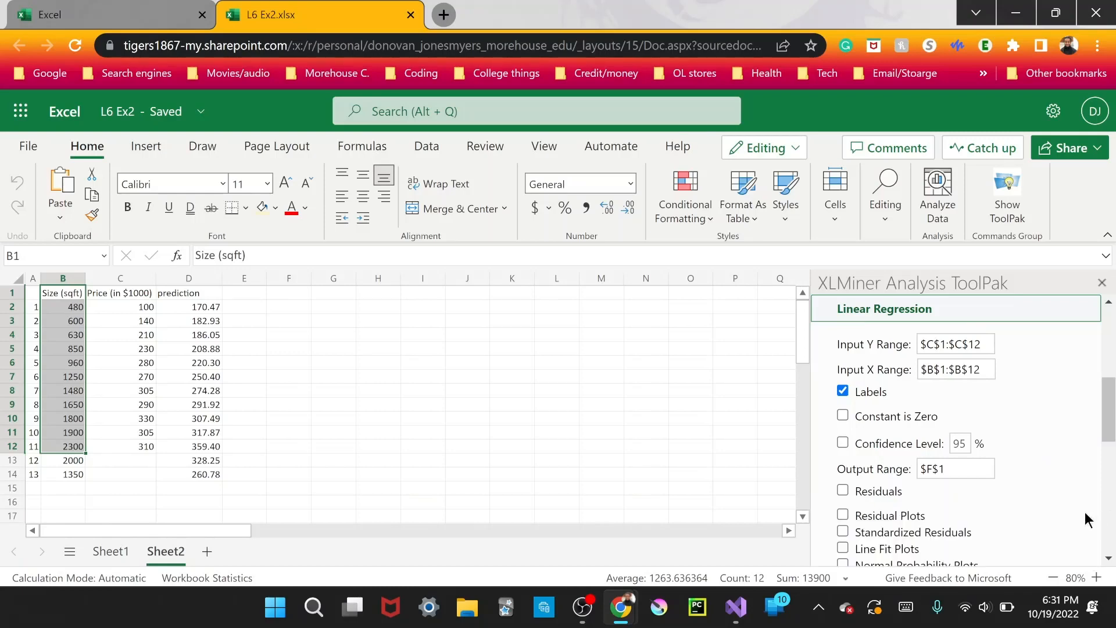
Run the linear regression and widen column F so the summary output's row labels fit.
{"action": "scroll", "coordinate": [1038, 489], "scroll_direction": "down", "scroll_amount": 1}
{"action": "scroll", "coordinate": [1038, 494], "scroll_direction": "down", "scroll_amount": 2}
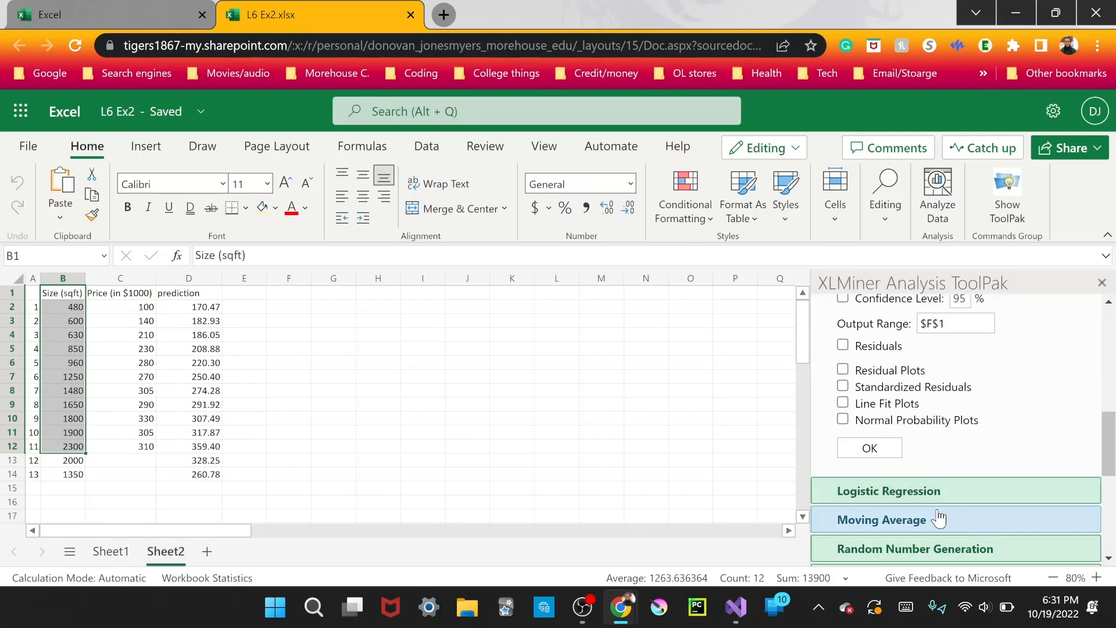
{"action": "left_click", "coordinate": [872, 449]}
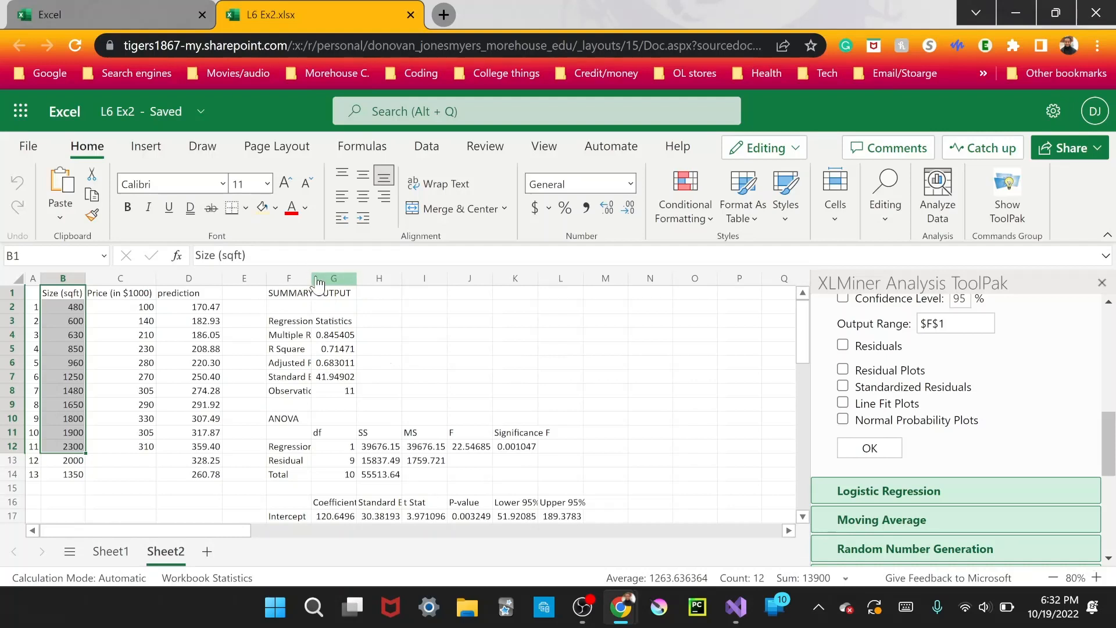
{"action": "left_click_drag", "start_coordinate": [312, 278], "coordinate": [359, 278]}
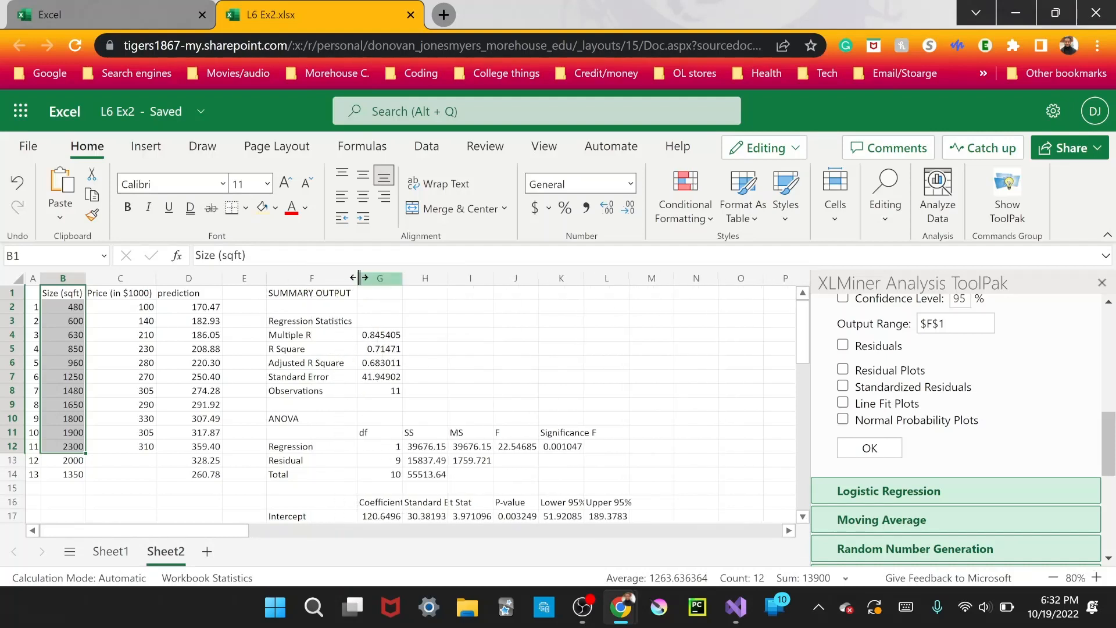
{"action": "left_click", "coordinate": [473, 357]}
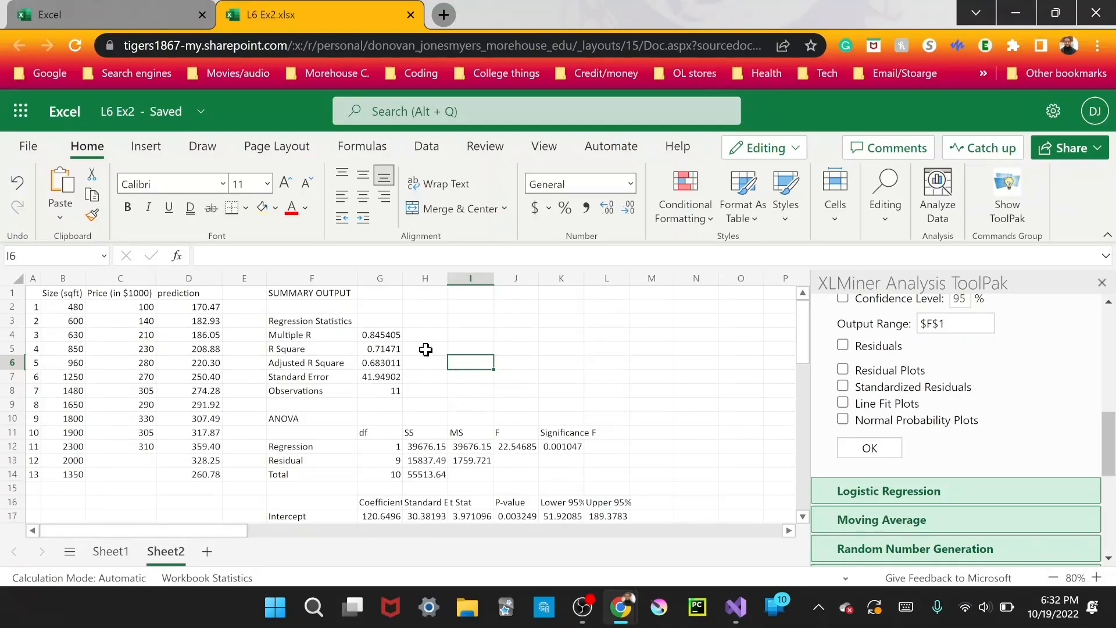
Examine the regression summary output, inspecting the intercept coefficient in G17 and the size coefficient in G18.
{"action": "scroll", "coordinate": [426, 348], "scroll_direction": "down", "scroll_amount": 5}
{"action": "scroll", "coordinate": [426, 348], "scroll_direction": "up", "scroll_amount": 5}
{"action": "scroll", "coordinate": [426, 352], "scroll_direction": "down", "scroll_amount": 3}
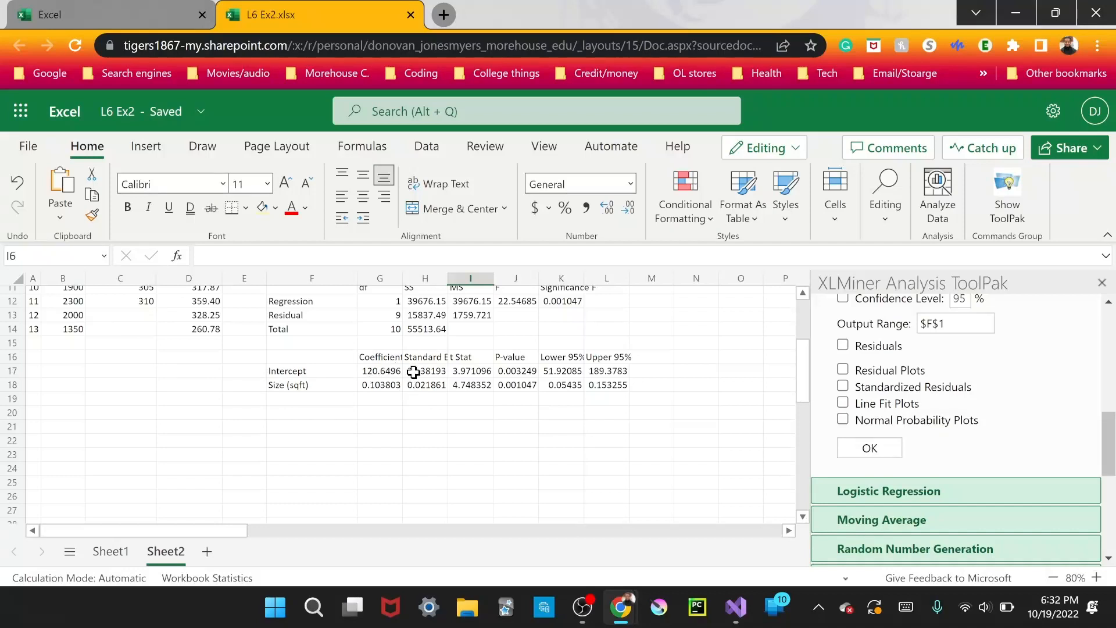
{"action": "left_click", "coordinate": [372, 372]}
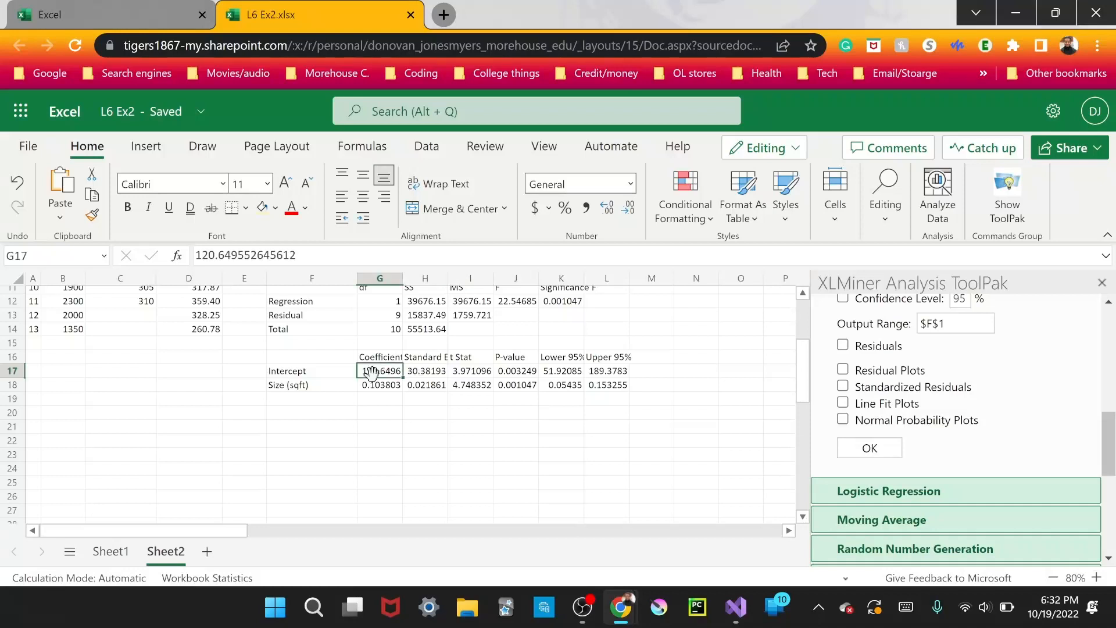
{"action": "left_click", "coordinate": [395, 386]}
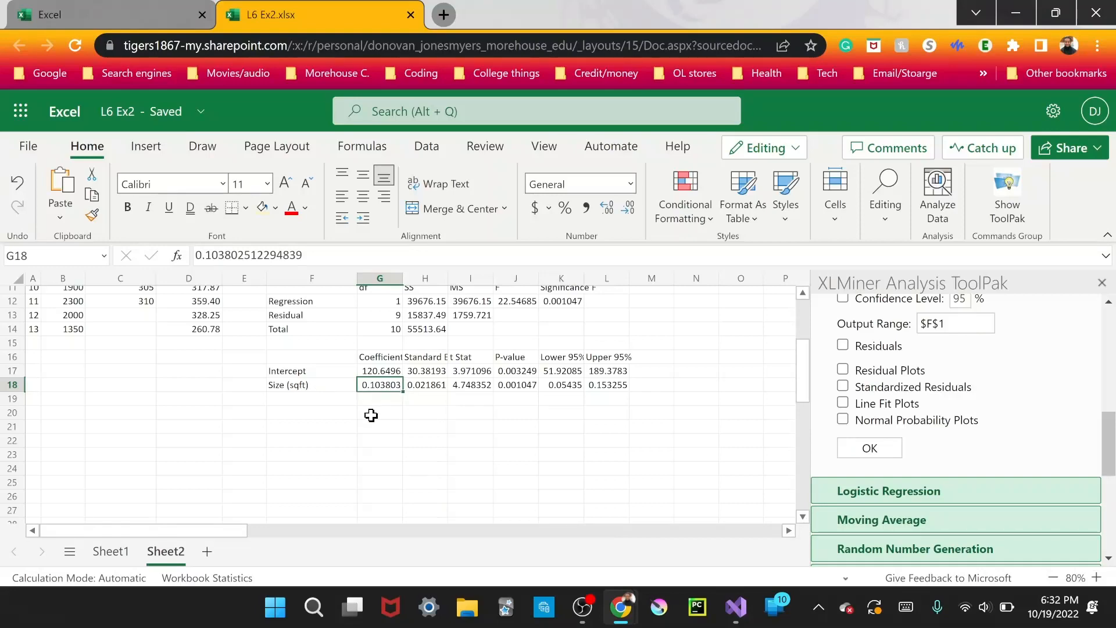
{"action": "scroll", "coordinate": [371, 415], "scroll_direction": "up", "scroll_amount": 4}
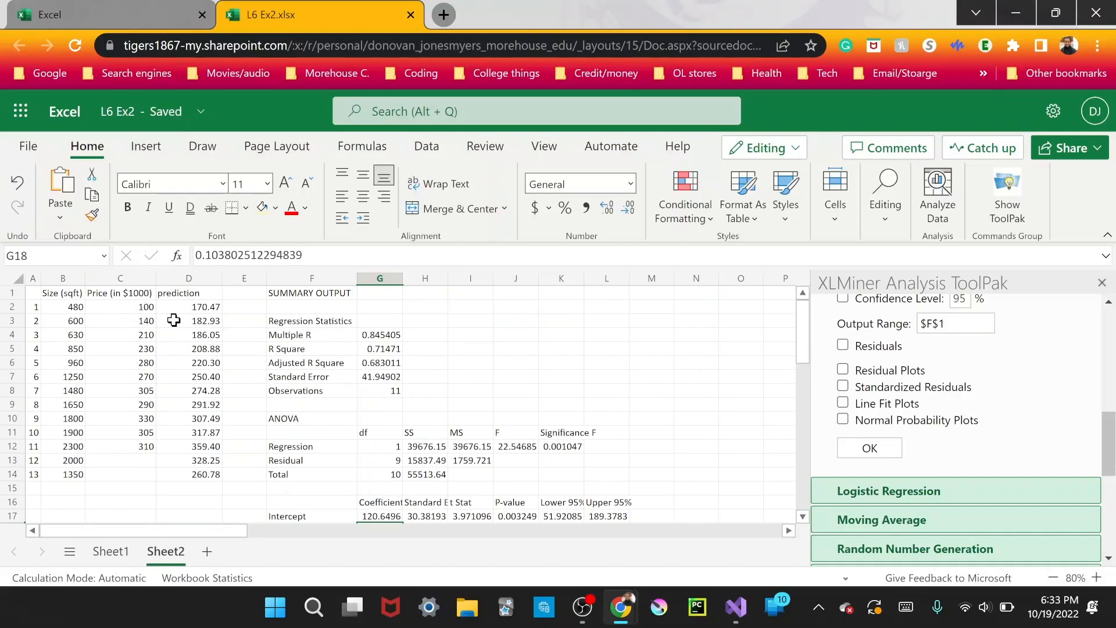
{"action": "scroll", "coordinate": [174, 320], "scroll_direction": "down", "scroll_amount": 3}
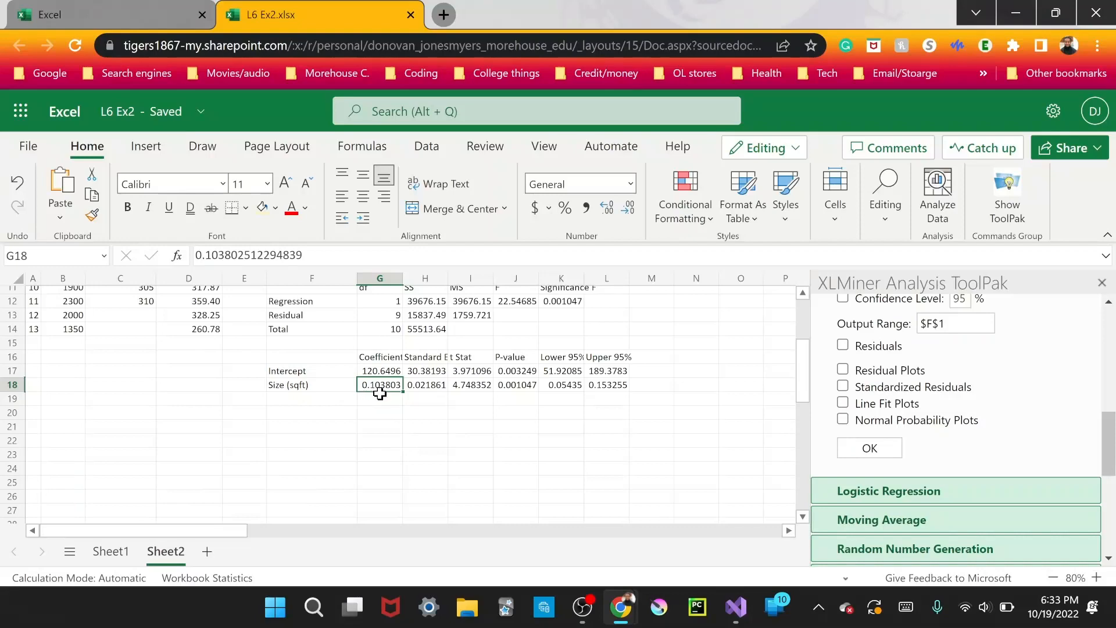
{"action": "scroll", "coordinate": [389, 395], "scroll_direction": "up", "scroll_amount": 3}
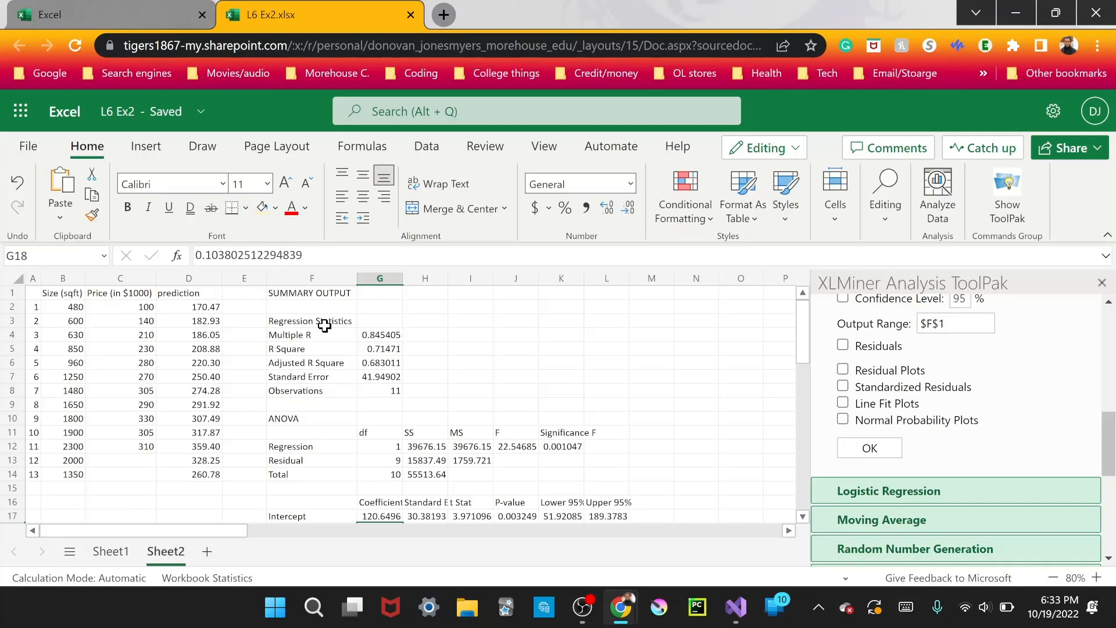
{"action": "scroll", "coordinate": [504, 419], "scroll_direction": "down", "scroll_amount": 3}
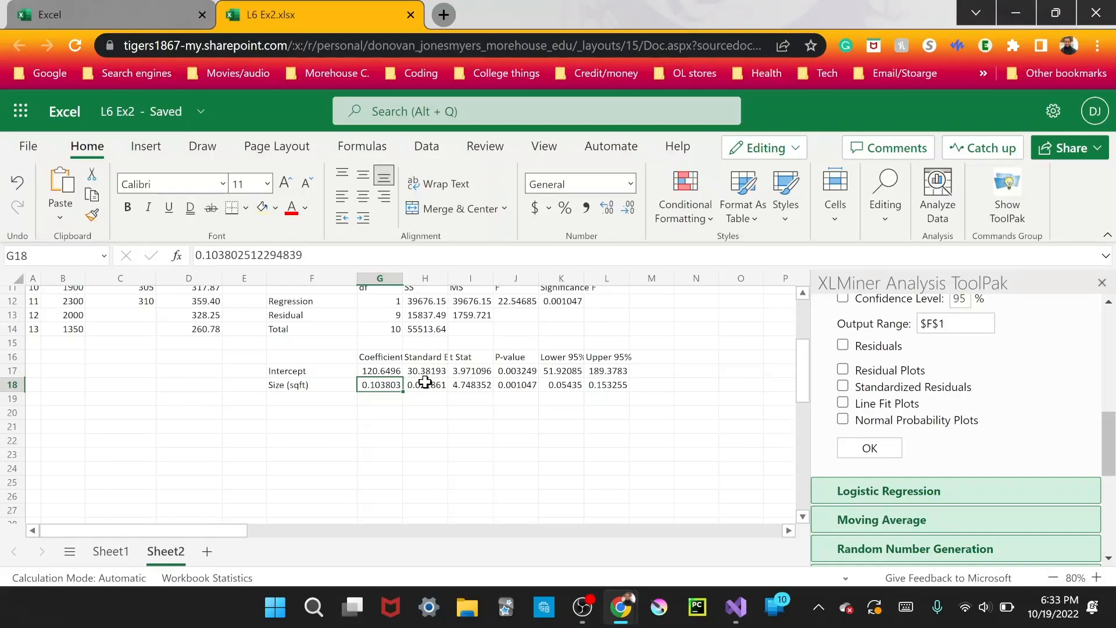
{"action": "scroll", "coordinate": [425, 382], "scroll_direction": "up", "scroll_amount": 3}
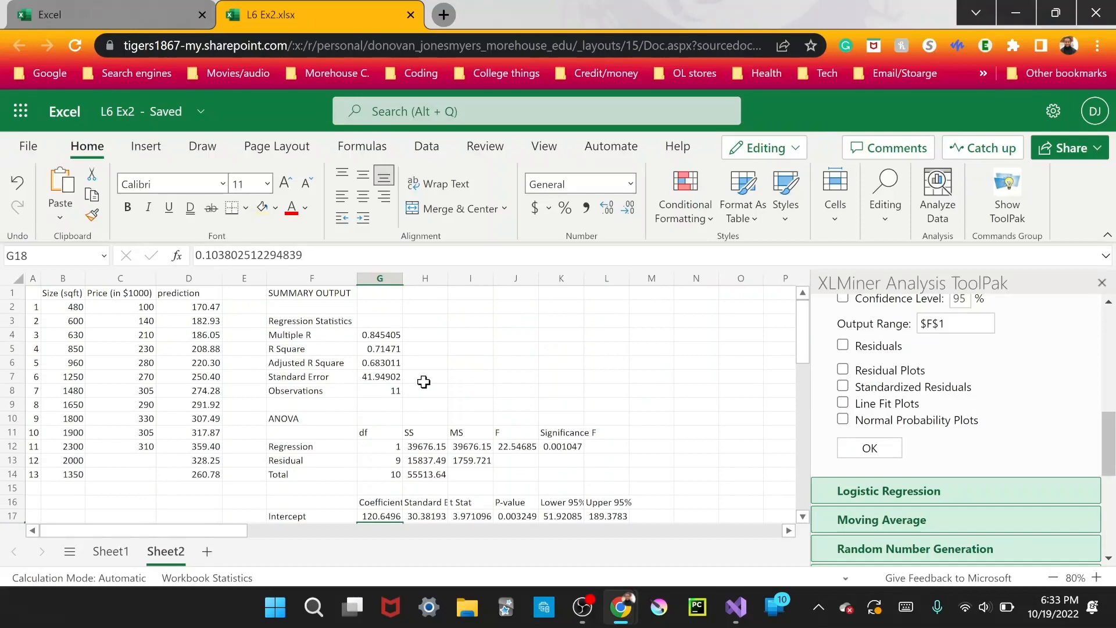
{"action": "scroll", "coordinate": [424, 382], "scroll_direction": "down", "scroll_amount": 3}
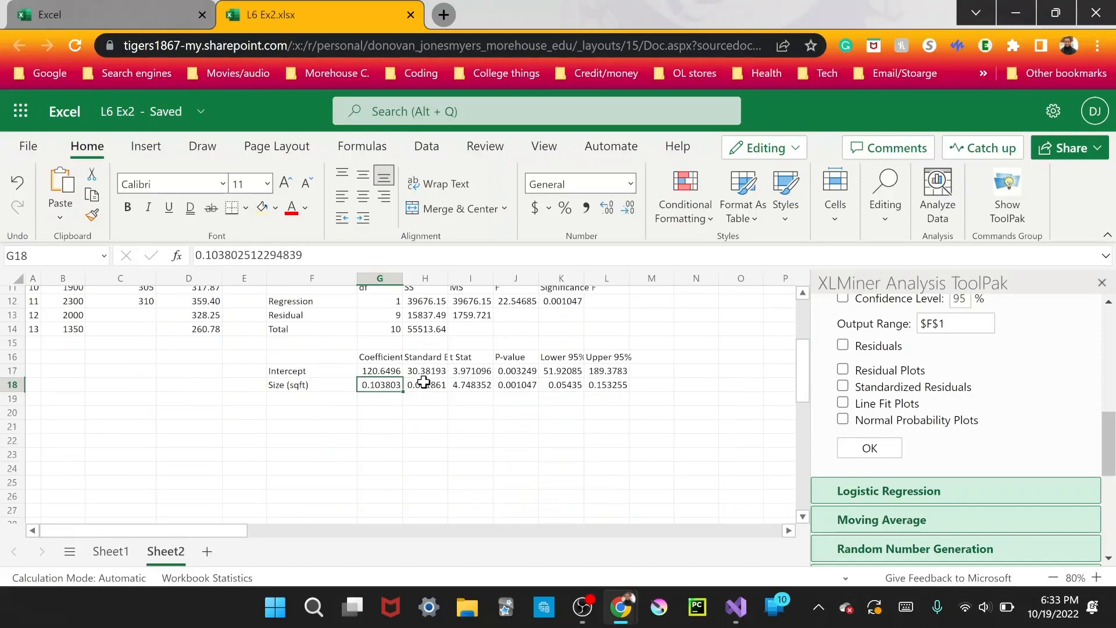
{"action": "left_click", "coordinate": [373, 372]}
{"action": "left_click", "coordinate": [371, 384]}
{"action": "scroll", "coordinate": [344, 392], "scroll_direction": "up", "scroll_amount": 3}
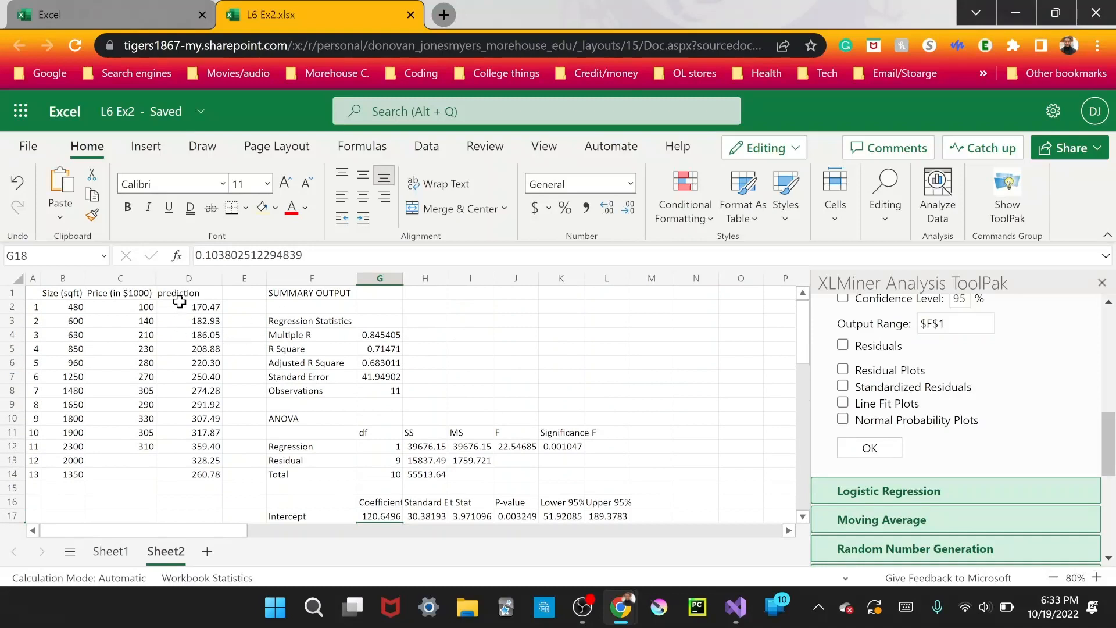
Inspect the TREND formula in D2 and the predictions in D2:D14, and compare them with the regression coefficients.
{"action": "left_click", "coordinate": [183, 305]}
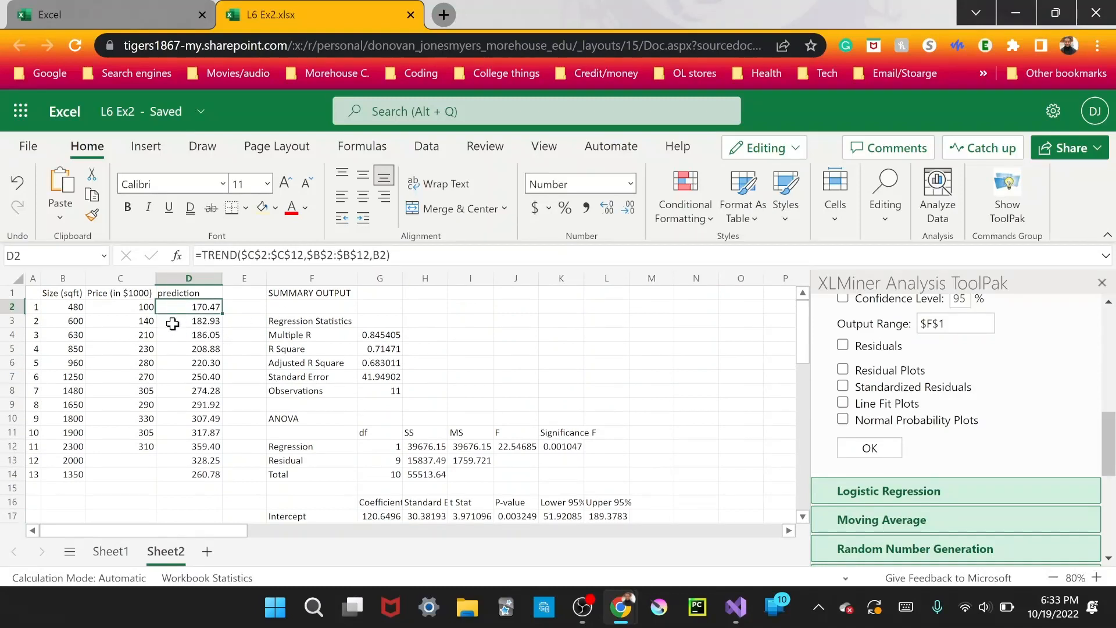
{"action": "left_click_drag", "start_coordinate": [194, 308], "coordinate": [208, 475]}
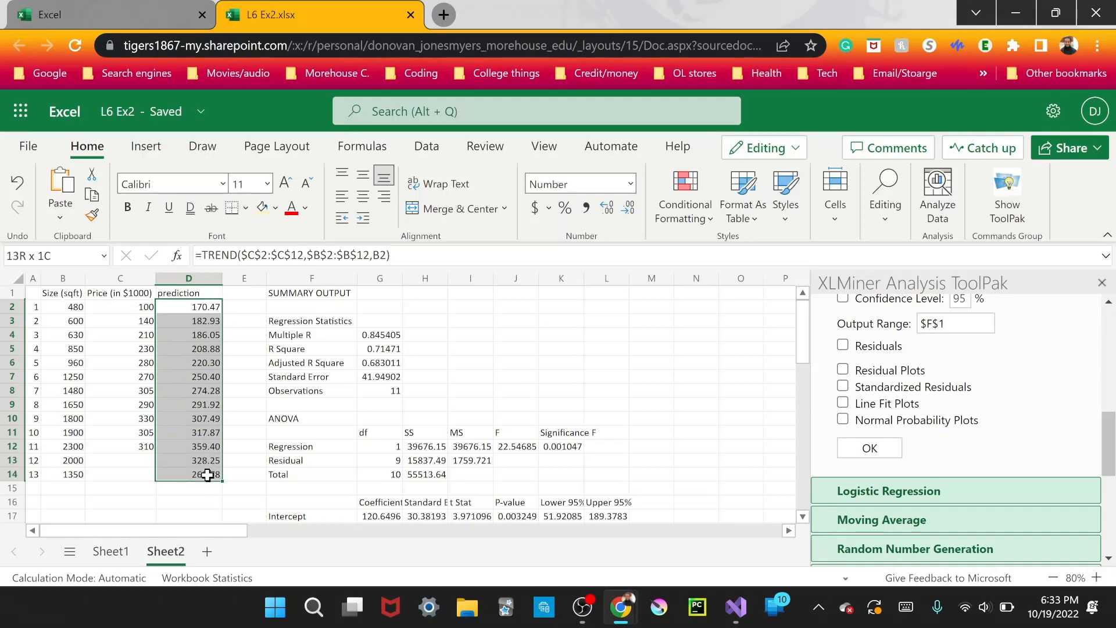
{"action": "left_click", "coordinate": [472, 349]}
{"action": "scroll", "coordinate": [372, 367], "scroll_direction": "down", "scroll_amount": 4}
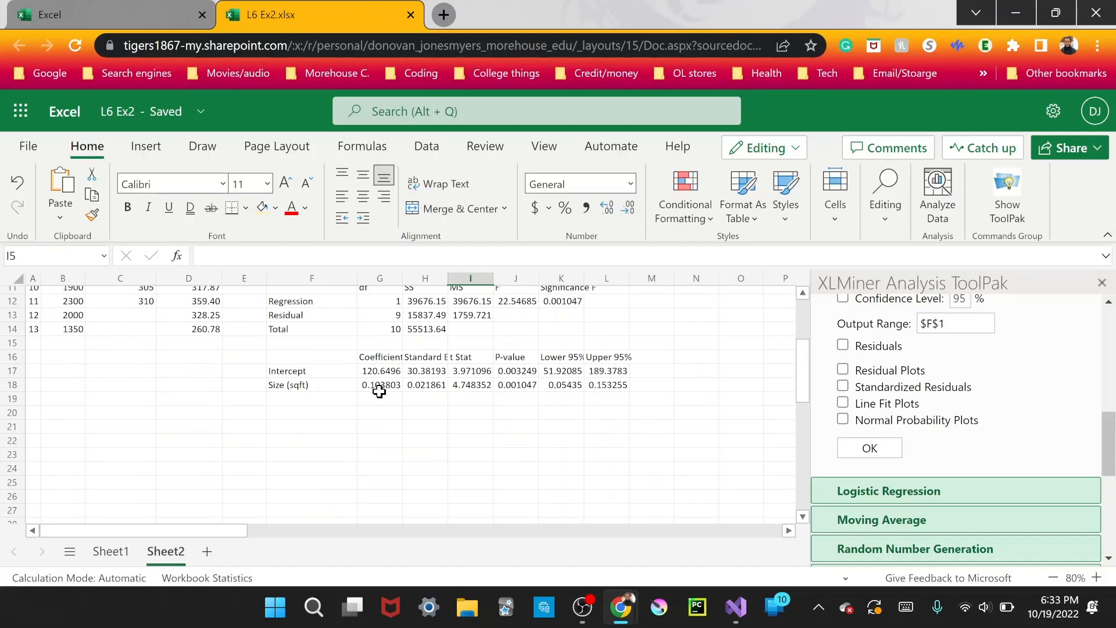
{"action": "scroll", "coordinate": [379, 392], "scroll_direction": "up", "scroll_amount": 4}
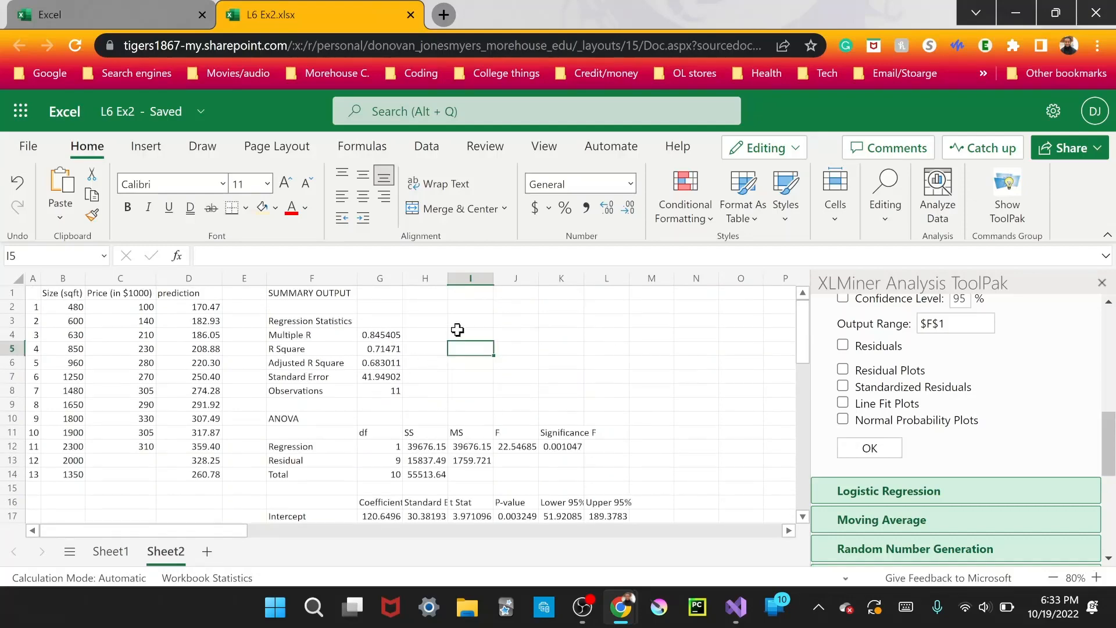
Insert a scatter chart of price against size from the range B1:C12.
{"action": "left_click_drag", "start_coordinate": [60, 292], "coordinate": [143, 446]}
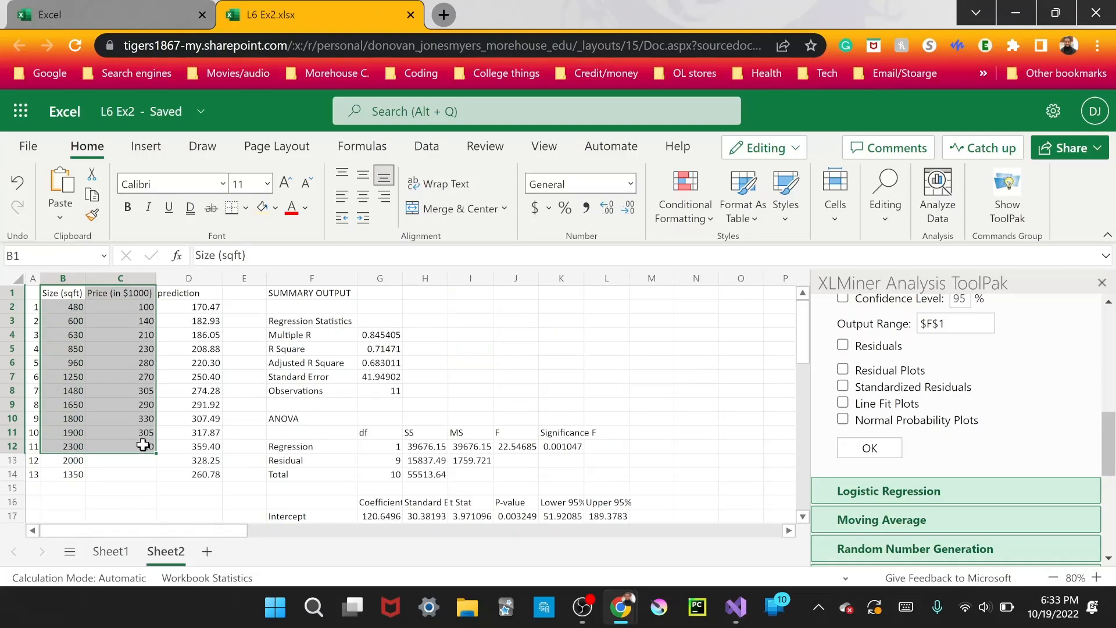
{"action": "left_click", "coordinate": [122, 149]}
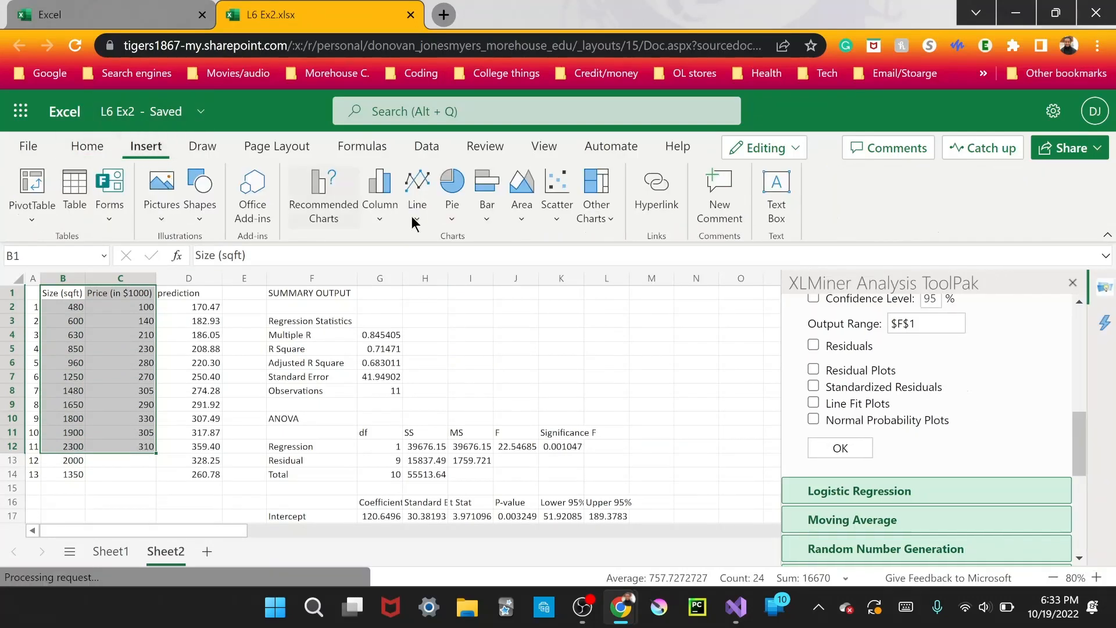
{"action": "left_click", "coordinate": [559, 220]}
{"action": "left_click", "coordinate": [572, 267]}
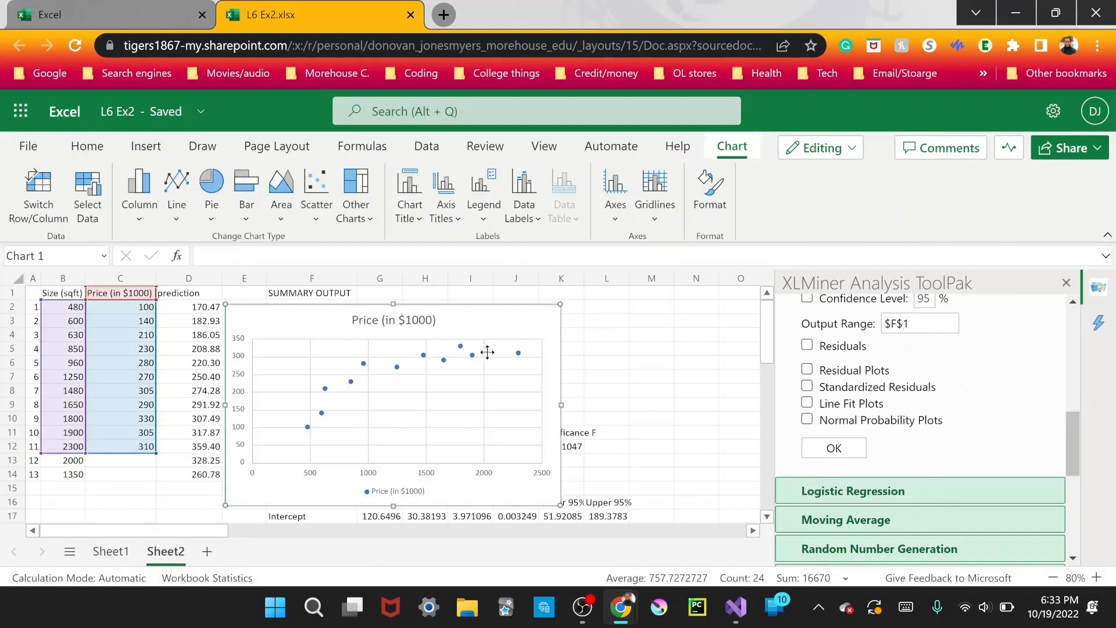
Add a linear trendline to the scatter chart's "Price (in $1000)" series.
{"action": "left_click", "coordinate": [476, 375]}
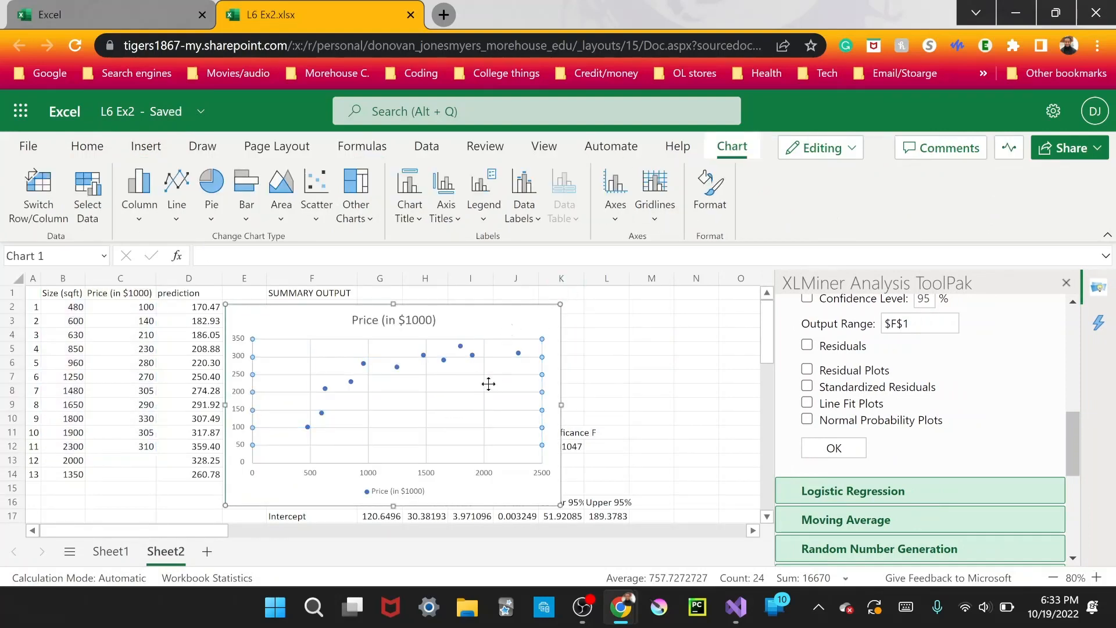
{"action": "left_click", "coordinate": [708, 195]}
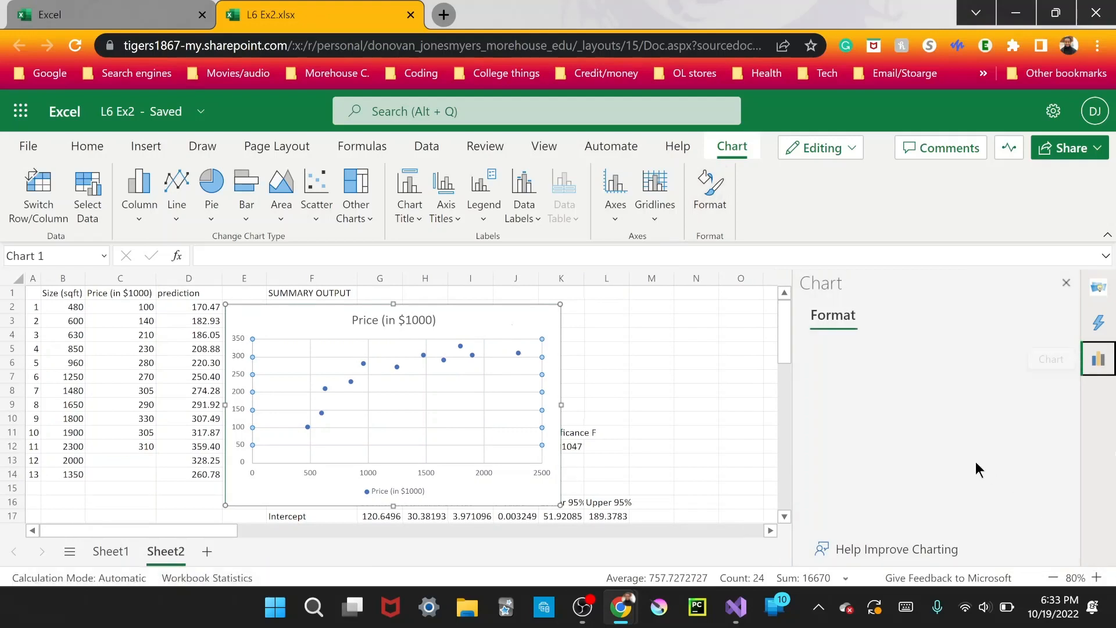
{"action": "scroll", "coordinate": [961, 451], "scroll_direction": "down", "scroll_amount": 5}
{"action": "scroll", "coordinate": [958, 454], "scroll_direction": "up", "scroll_amount": 5}
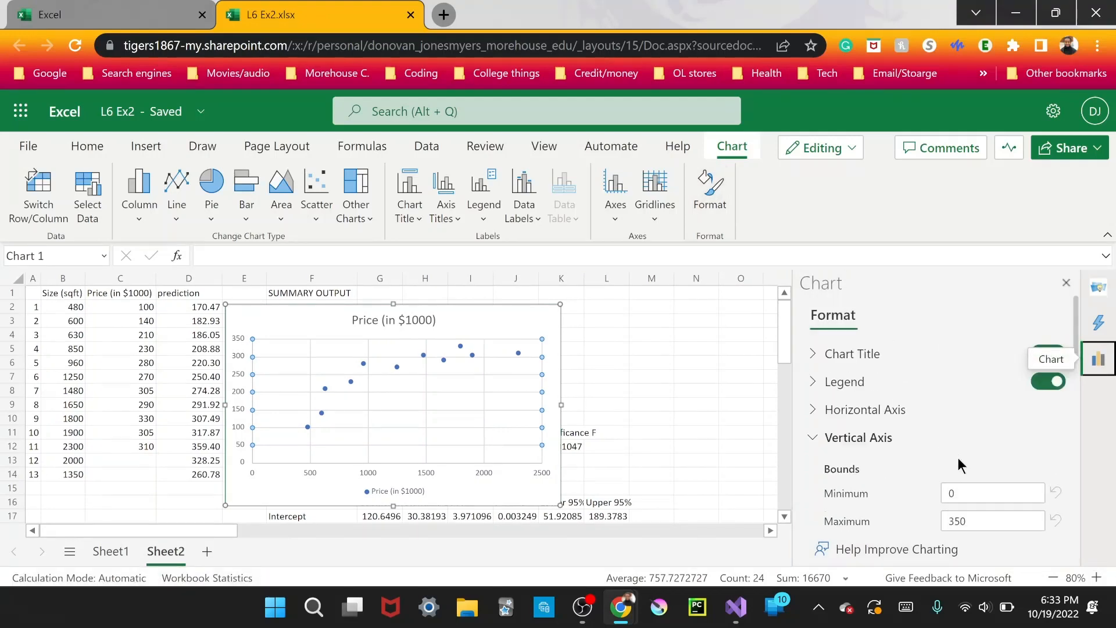
{"action": "scroll", "coordinate": [950, 475], "scroll_direction": "down", "scroll_amount": 8}
{"action": "scroll", "coordinate": [951, 487], "scroll_direction": "down", "scroll_amount": 6}
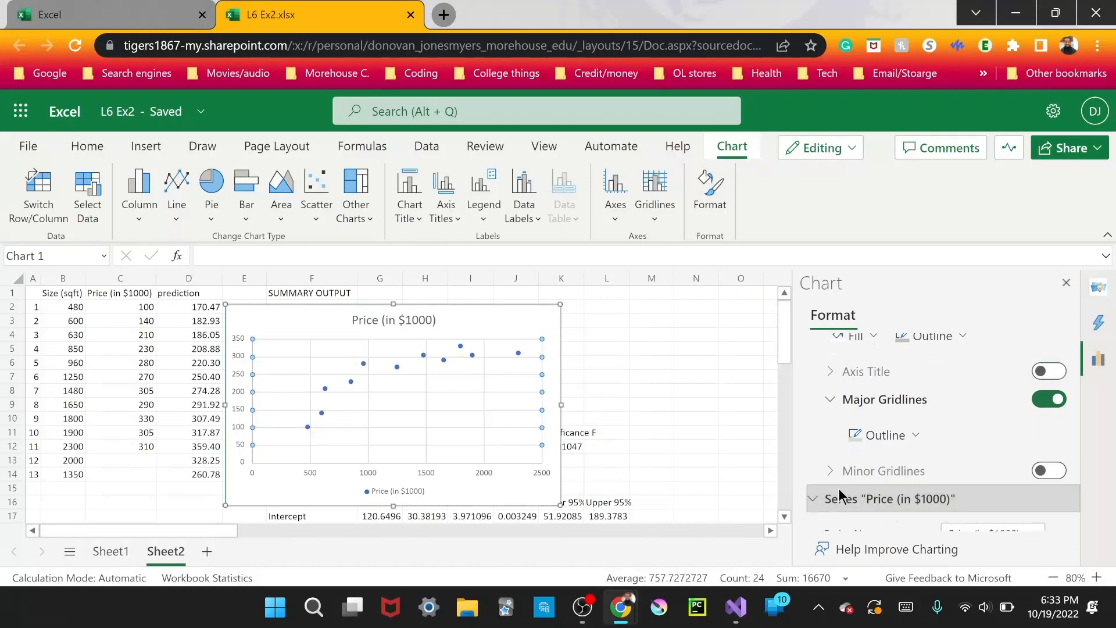
{"action": "left_click", "coordinate": [837, 499]}
{"action": "left_click", "coordinate": [1046, 500]}
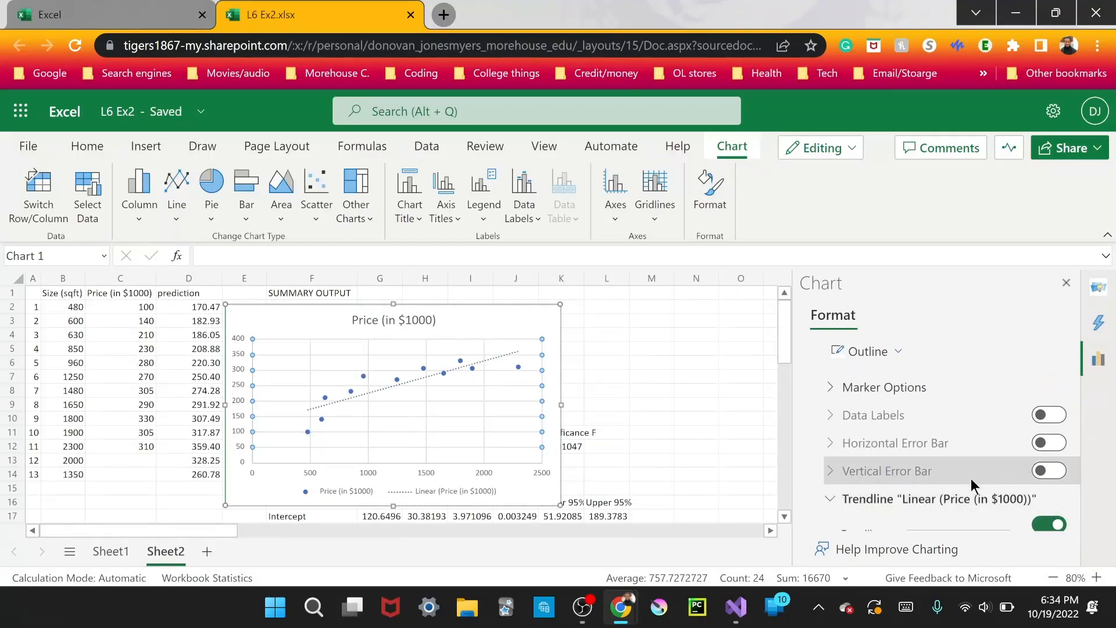
Display the trendline's equation and R-squared value on the scatter chart.
{"action": "scroll", "coordinate": [967, 482], "scroll_direction": "down", "scroll_amount": 4}
{"action": "scroll", "coordinate": [880, 414], "scroll_direction": "up", "scroll_amount": 3}
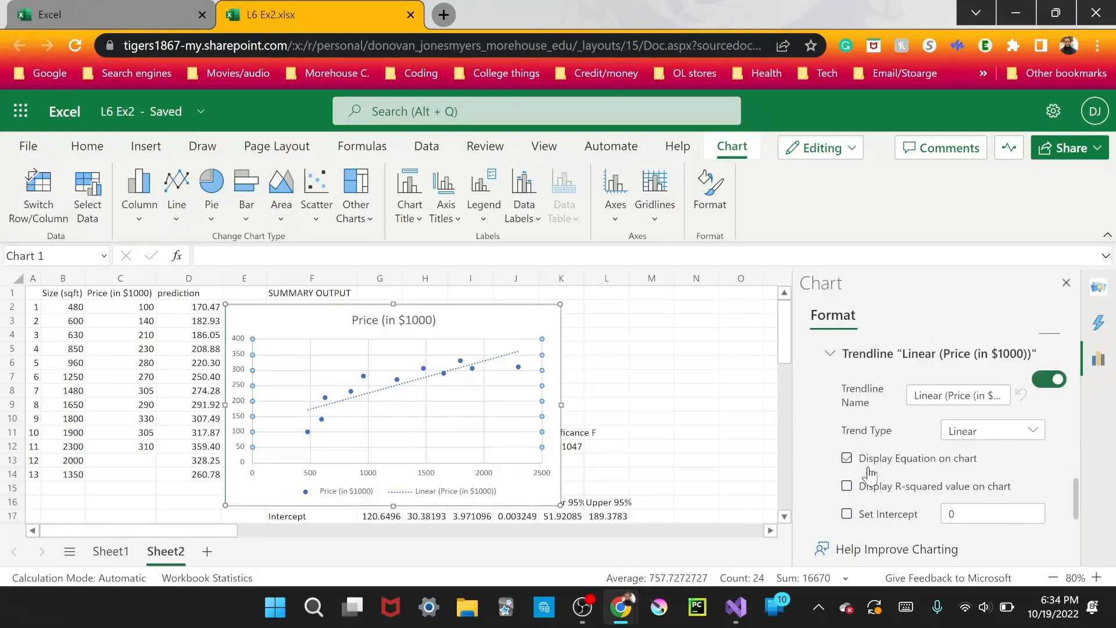
{"action": "left_click", "coordinate": [848, 459]}
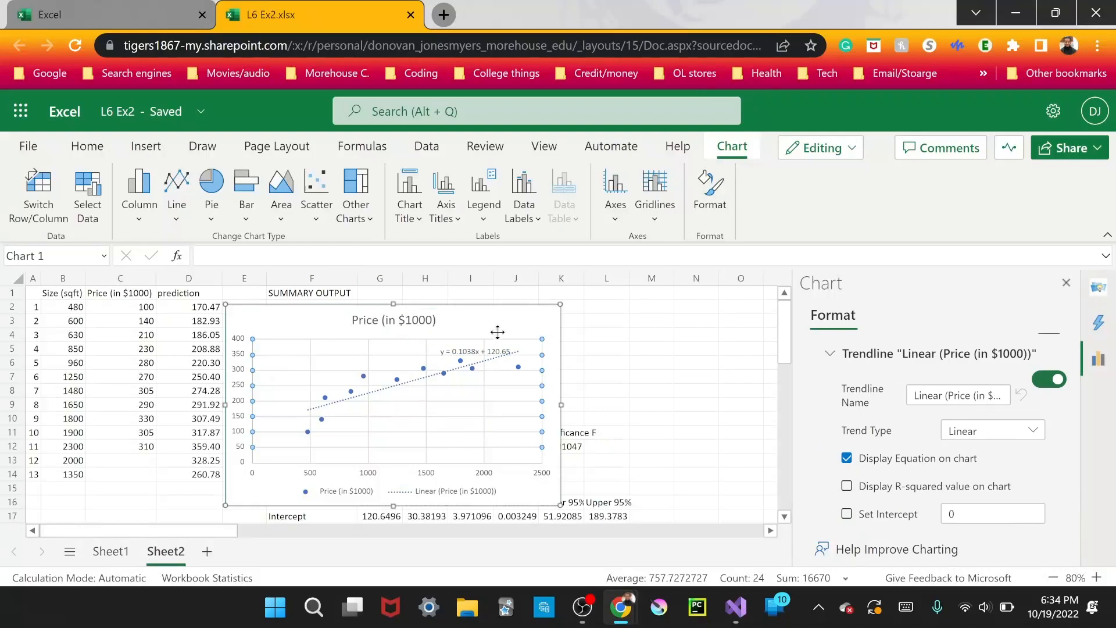
{"action": "left_click", "coordinate": [848, 488]}
Close the chart formatting options and move the scatter chart beside the regression summary, starting around H7.
{"action": "left_click_drag", "start_coordinate": [508, 314], "coordinate": [310, 424]}
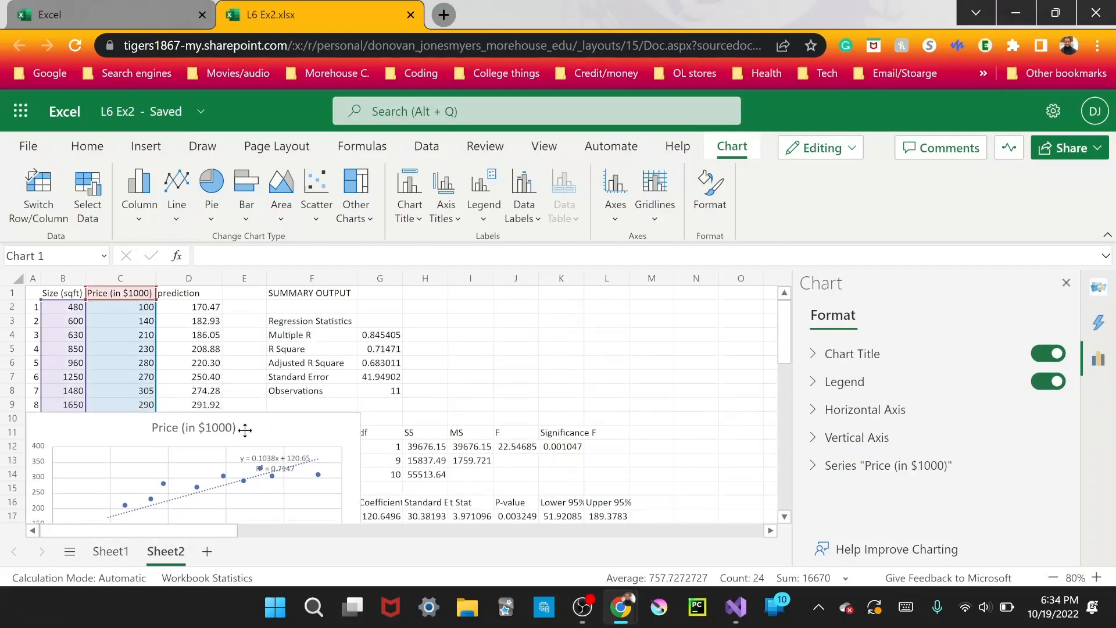
{"action": "left_click", "coordinate": [1064, 284]}
{"action": "left_click_drag", "start_coordinate": [319, 431], "coordinate": [493, 394]}
{"action": "scroll", "coordinate": [341, 415], "scroll_direction": "down", "scroll_amount": 3}
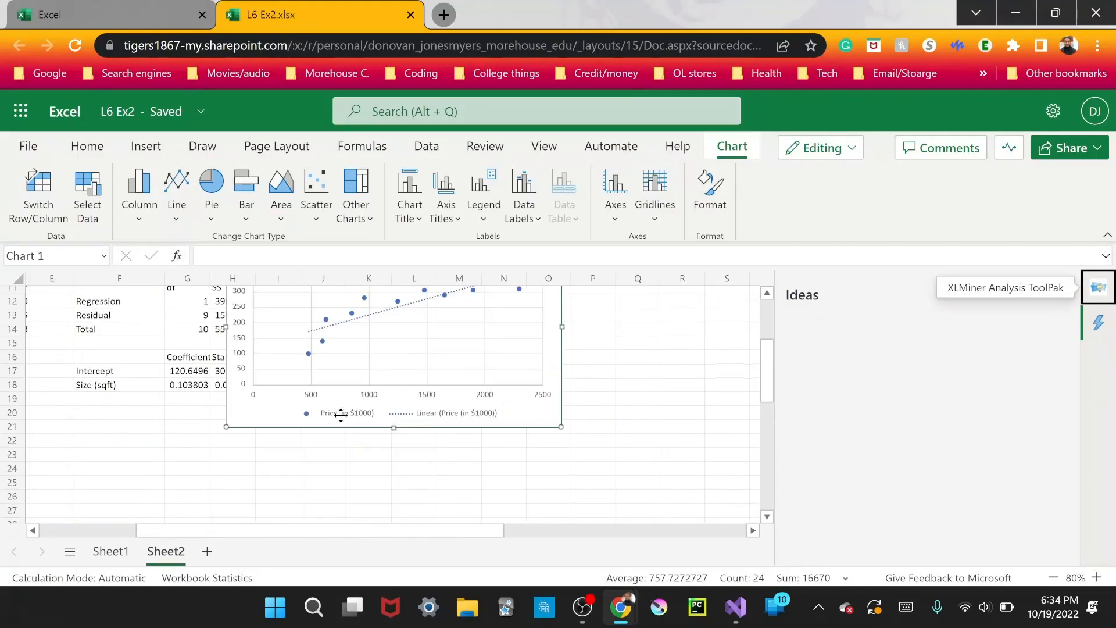
{"action": "scroll", "coordinate": [400, 423], "scroll_direction": "up", "scroll_amount": 4}
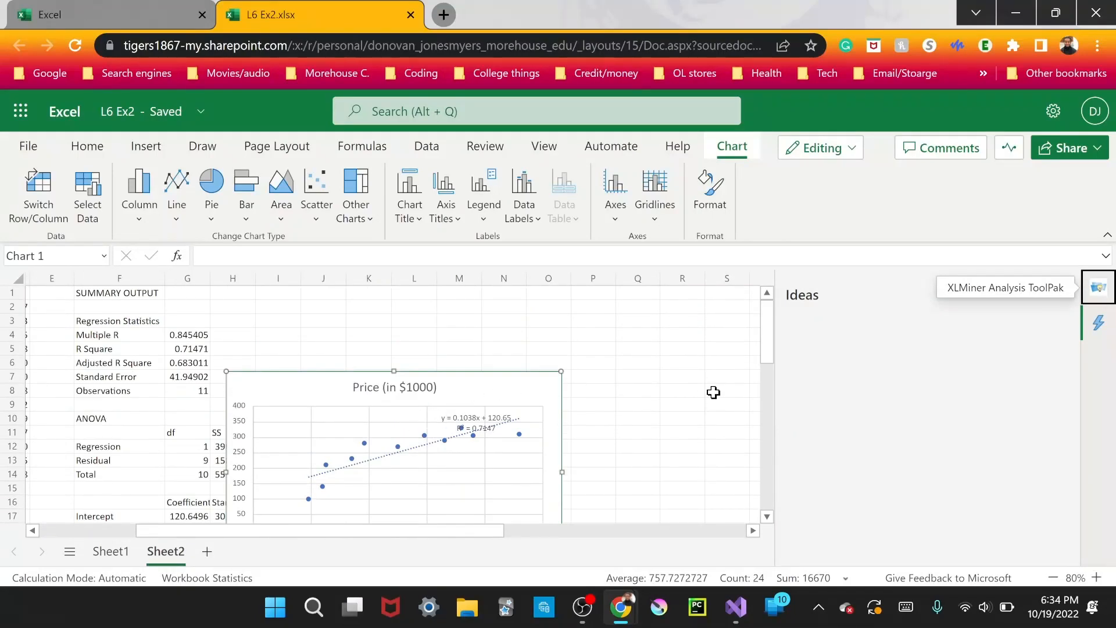
Compare the trendline equation on the chart with the size coefficient in G18 and the intercept in G17.
{"action": "scroll", "coordinate": [763, 353], "scroll_direction": "down", "scroll_amount": 3}
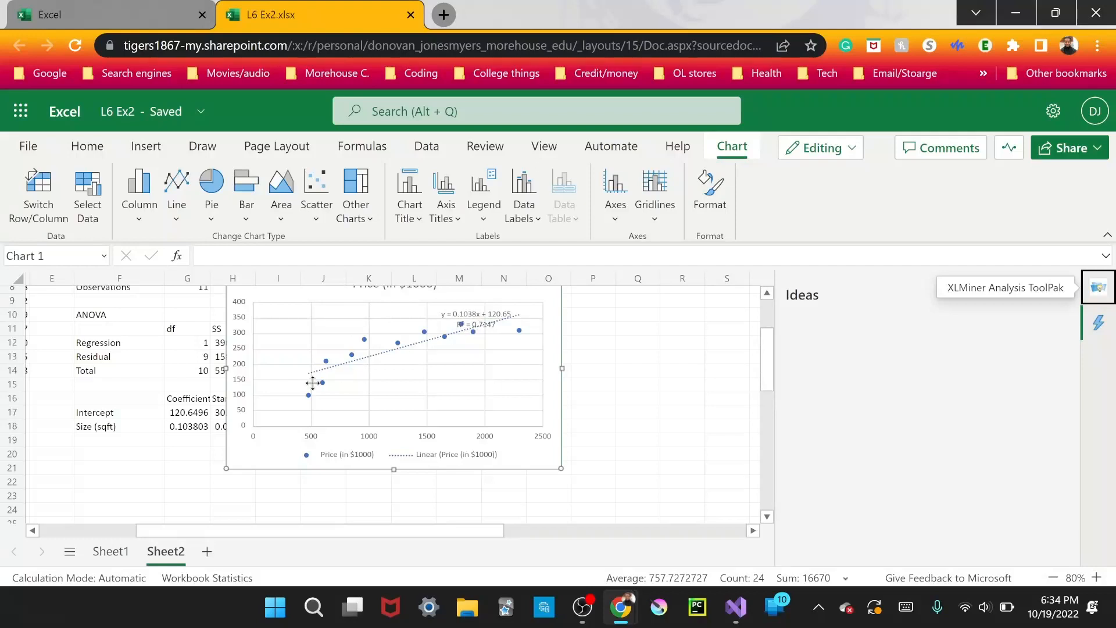
{"action": "left_click", "coordinate": [198, 426]}
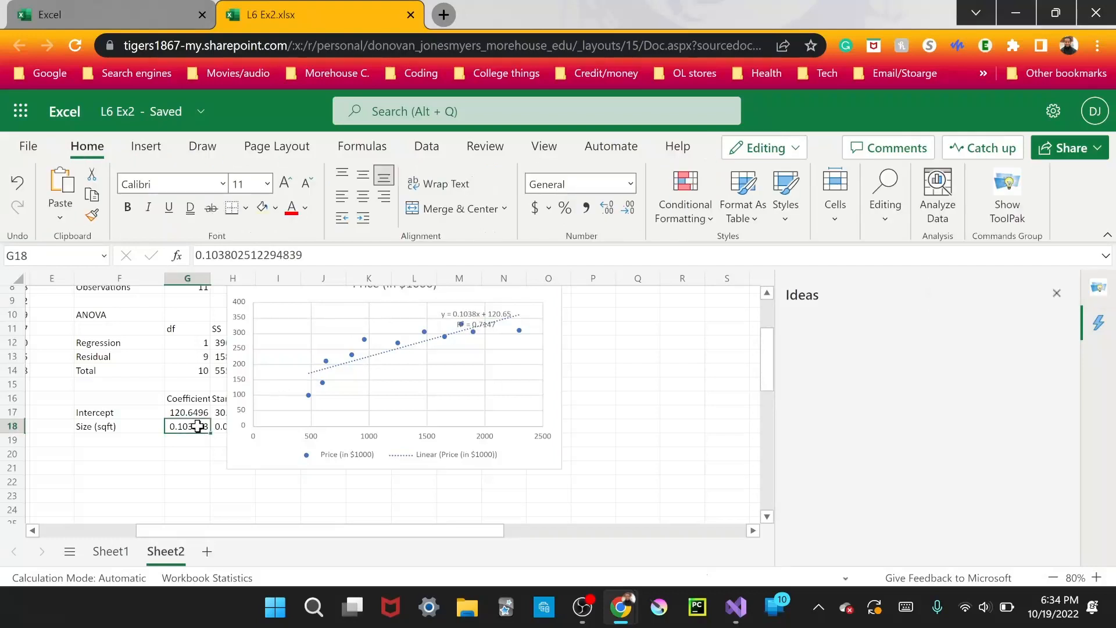
{"action": "left_click", "coordinate": [266, 256]}
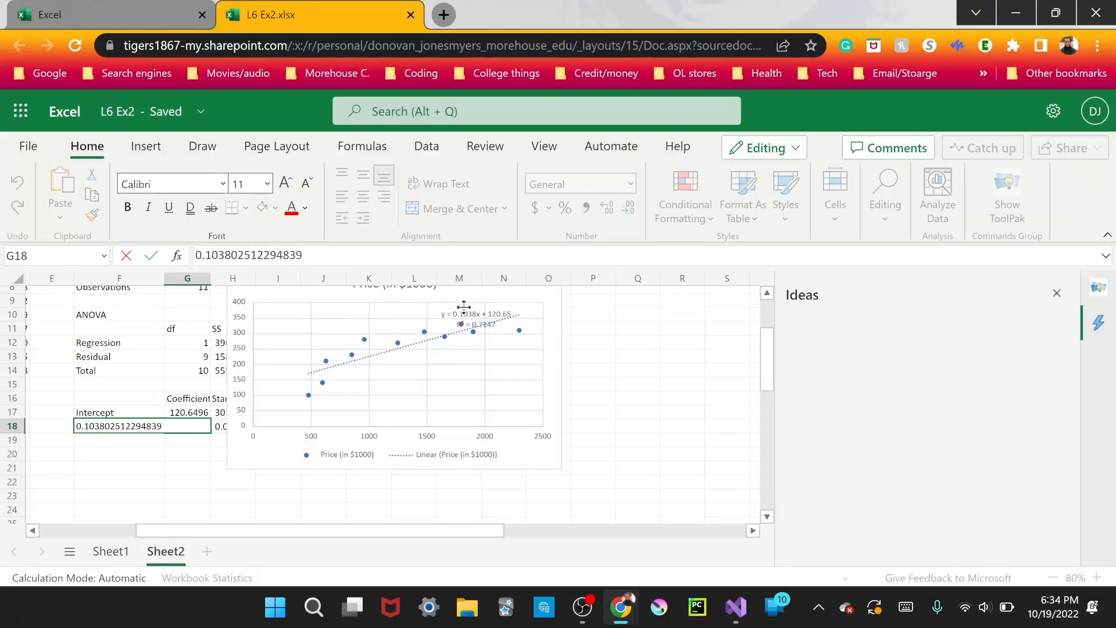
{"action": "left_click_drag", "start_coordinate": [187, 398], "coordinate": [195, 386]}
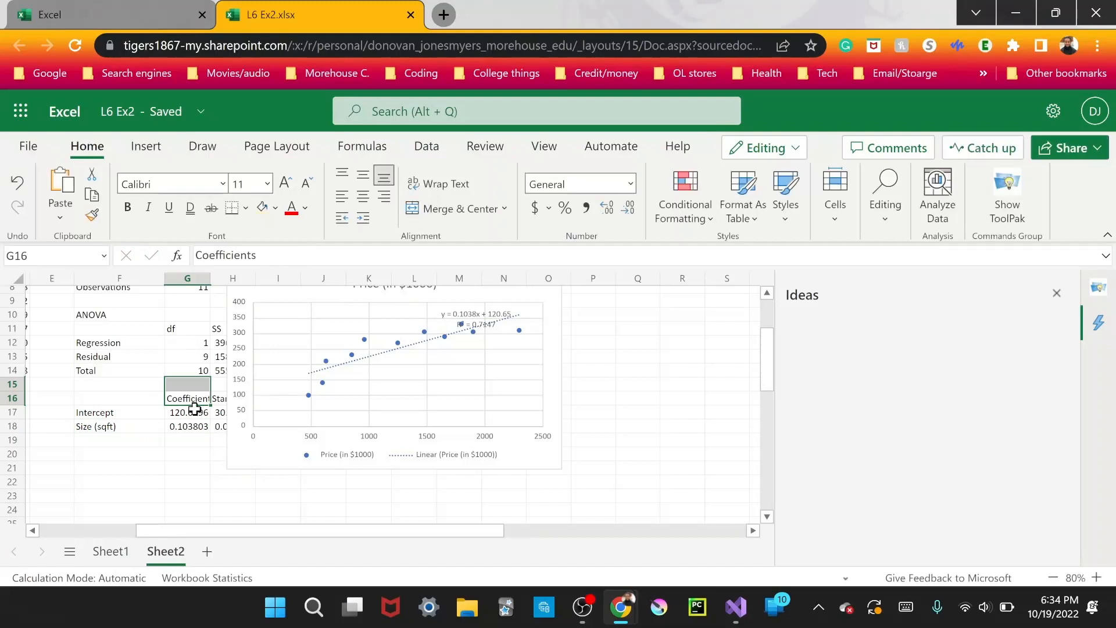
{"action": "left_click", "coordinate": [195, 411]}
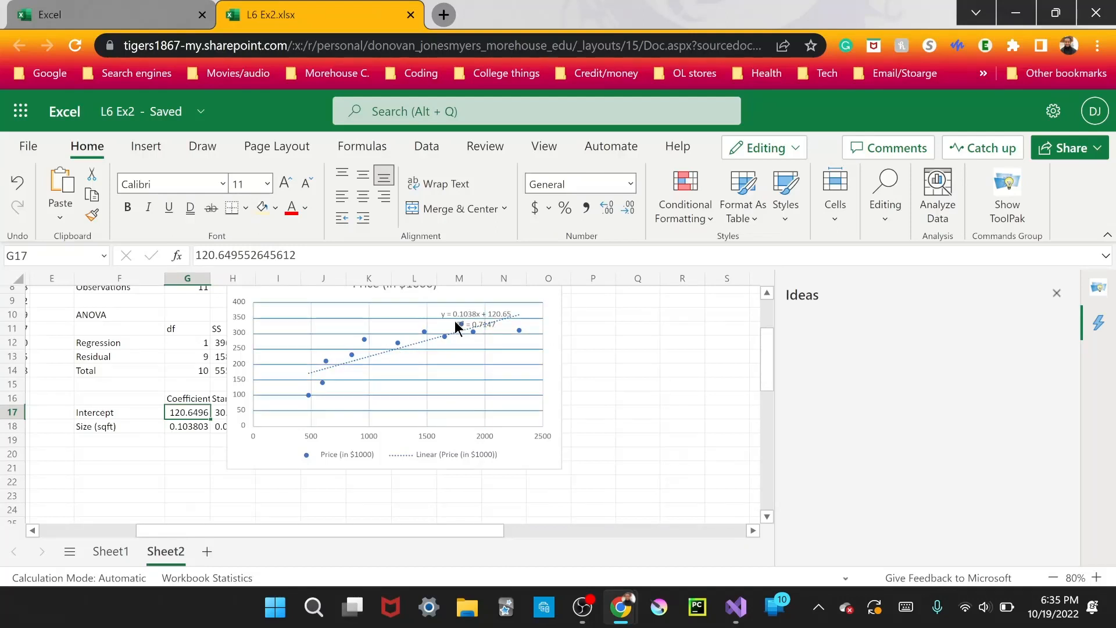
Delete the scatter chart from Sheet2.
{"action": "scroll", "coordinate": [457, 326], "scroll_direction": "up", "scroll_amount": 3}
{"action": "left_click", "coordinate": [511, 375]}
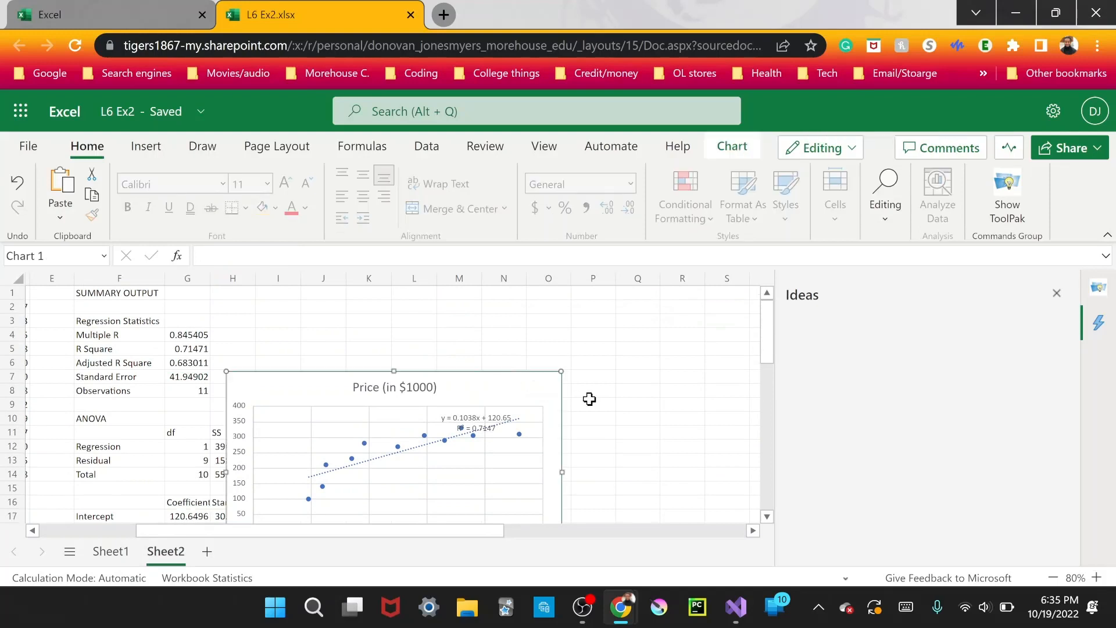
{"action": "key", "text": "Delete"}
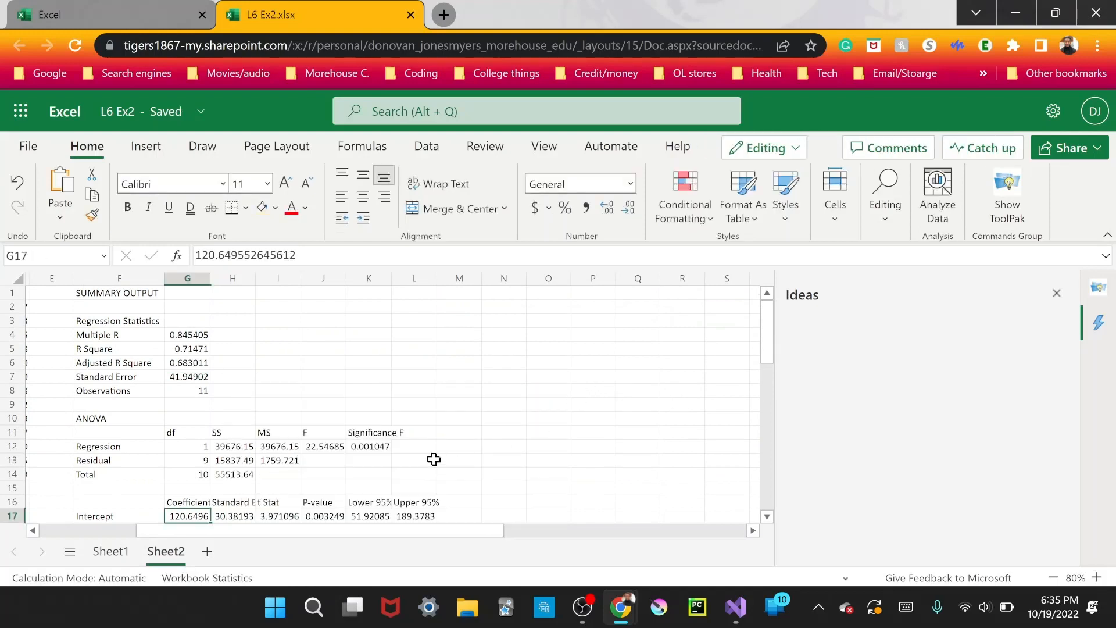
Review the predictions in column D and the regression summary output starting at F1.
{"action": "left_click_drag", "start_coordinate": [463, 526], "coordinate": [336, 526]}
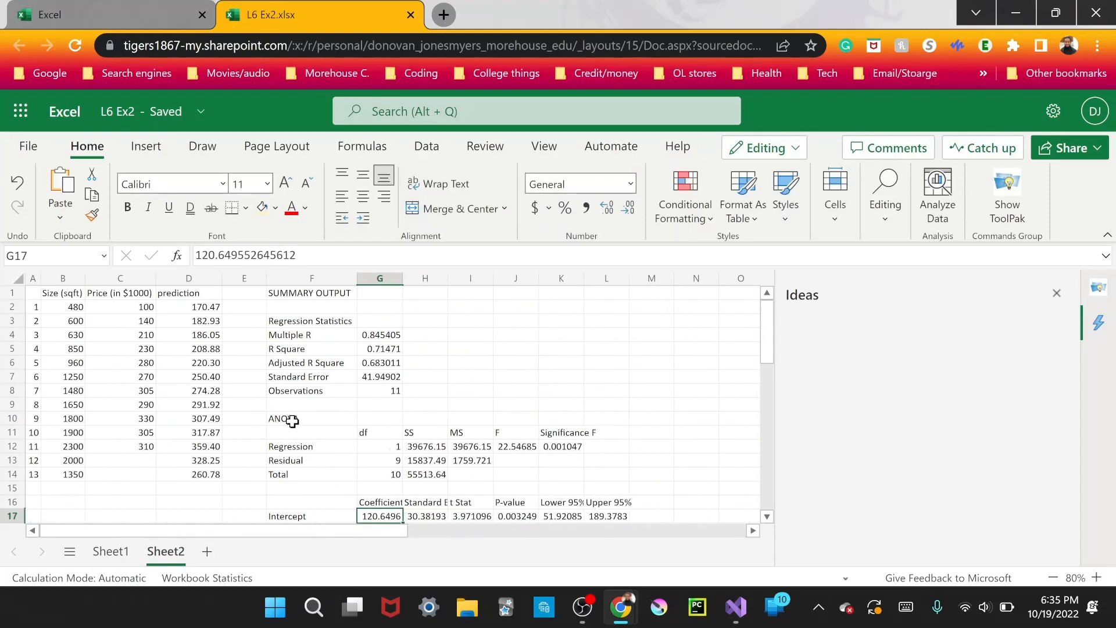
{"action": "left_click_drag", "start_coordinate": [194, 300], "coordinate": [186, 487]}
{"action": "left_click", "coordinate": [416, 307]}
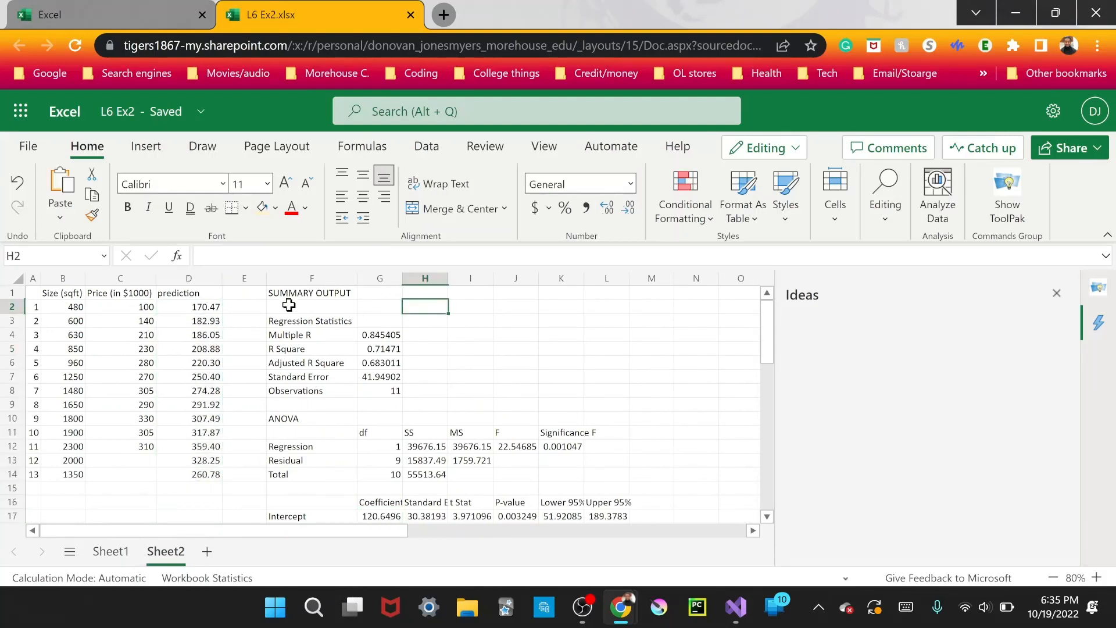
{"action": "left_click_drag", "start_coordinate": [289, 293], "coordinate": [606, 361]}
{"action": "scroll", "coordinate": [605, 358], "scroll_direction": "up", "scroll_amount": 5}
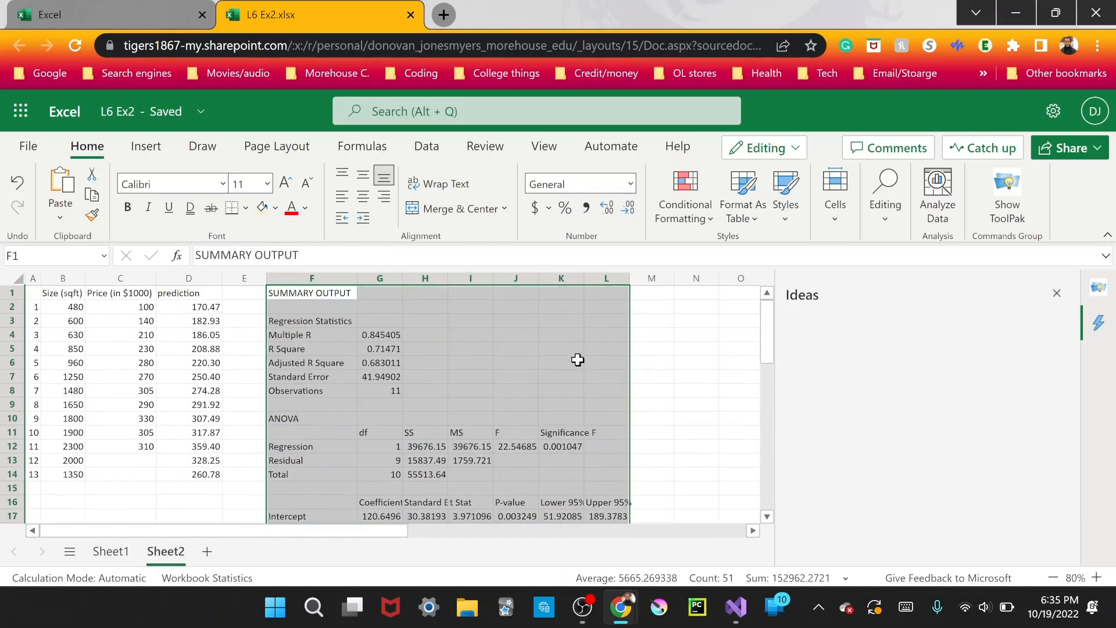
Close the open Ideas and XLMiner panes, and load the XLMiner Analysis ToolPak again from the Office Add-ins.
{"action": "left_click", "coordinate": [1057, 294]}
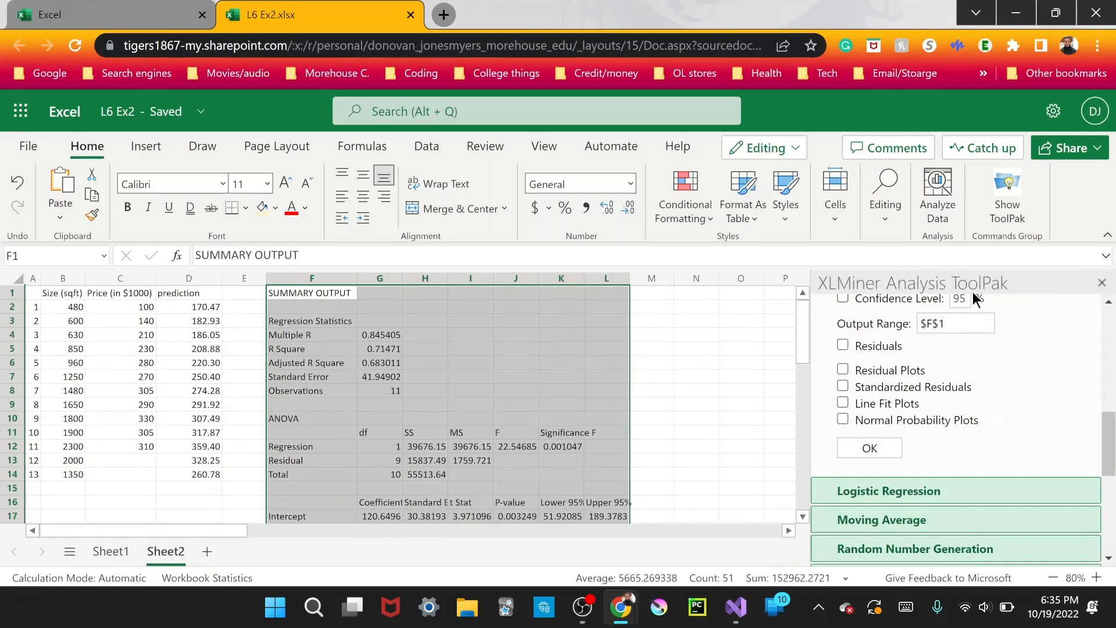
{"action": "left_click", "coordinate": [659, 352]}
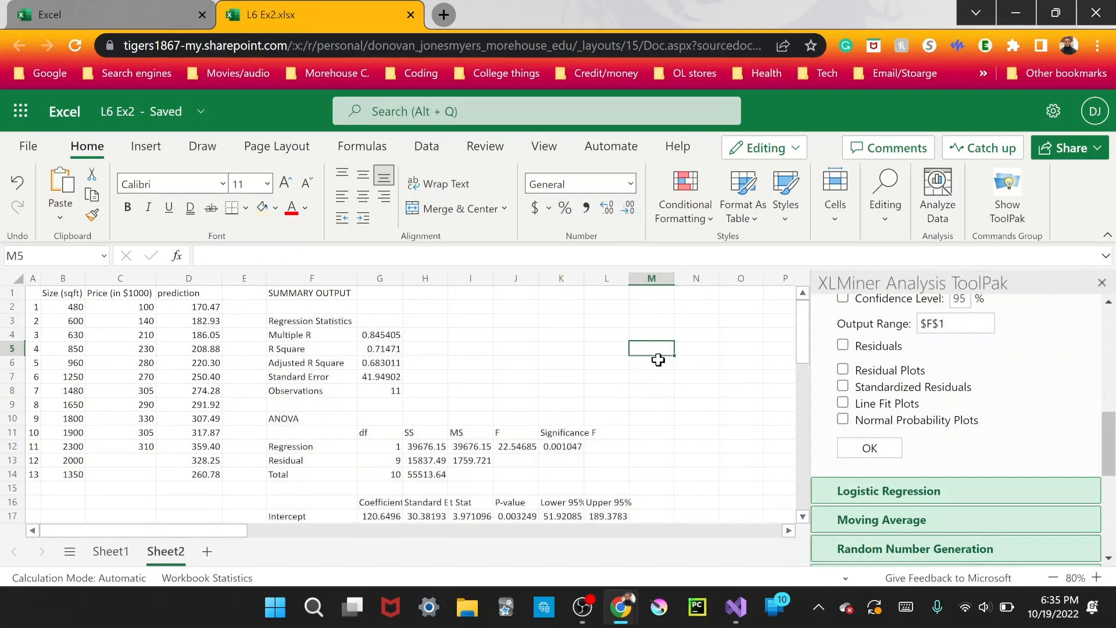
{"action": "left_click", "coordinate": [146, 147]}
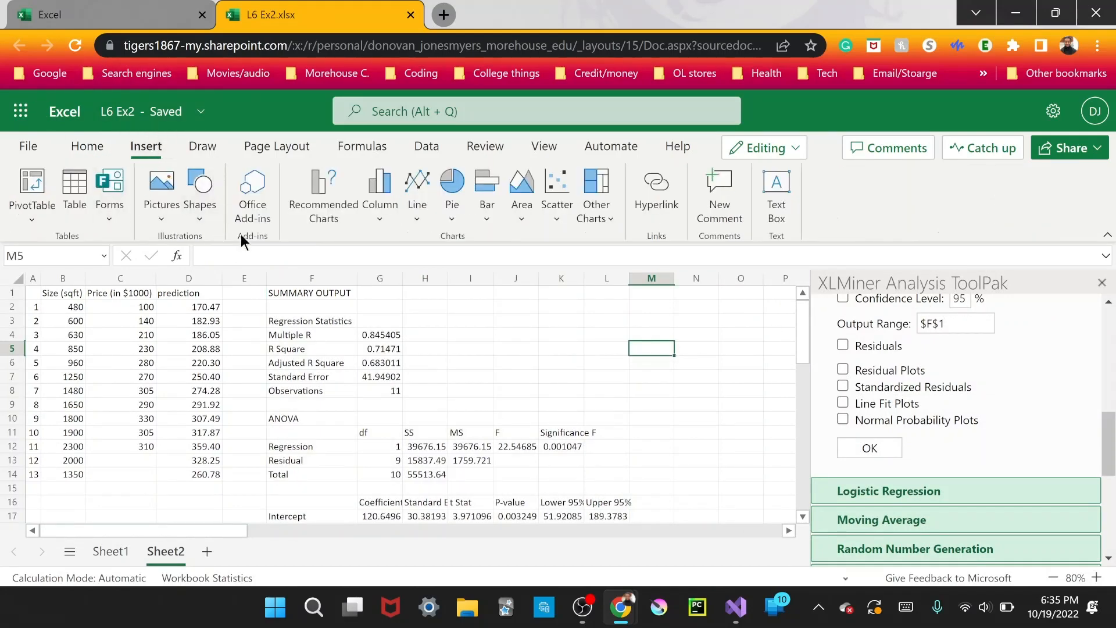
{"action": "left_click", "coordinate": [251, 212]}
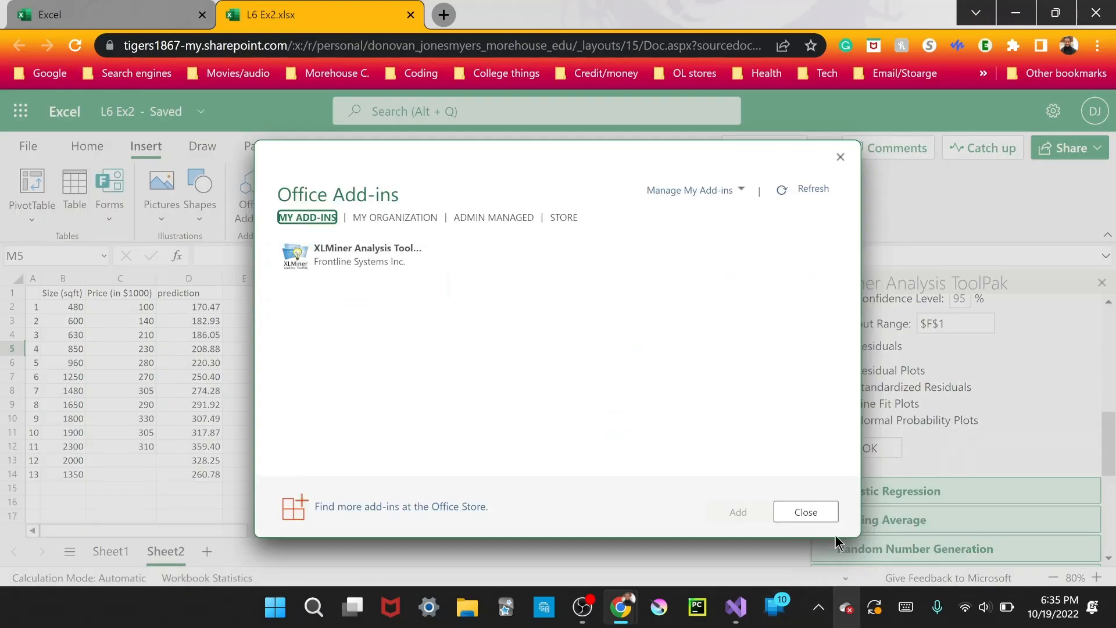
{"action": "left_click", "coordinate": [840, 157]}
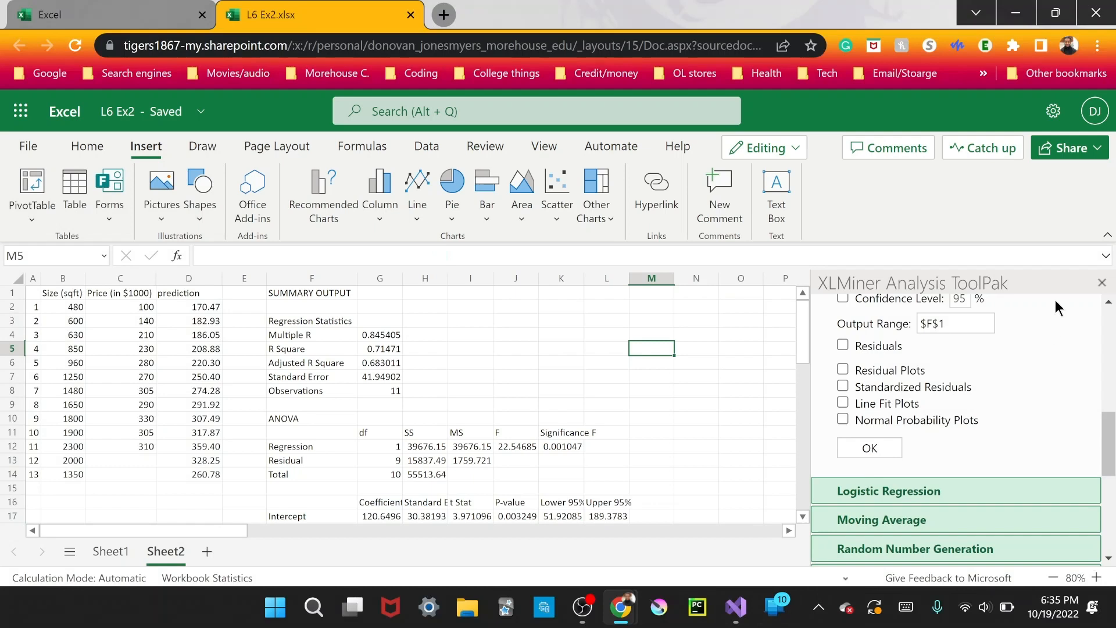
{"action": "left_click", "coordinate": [1102, 283]}
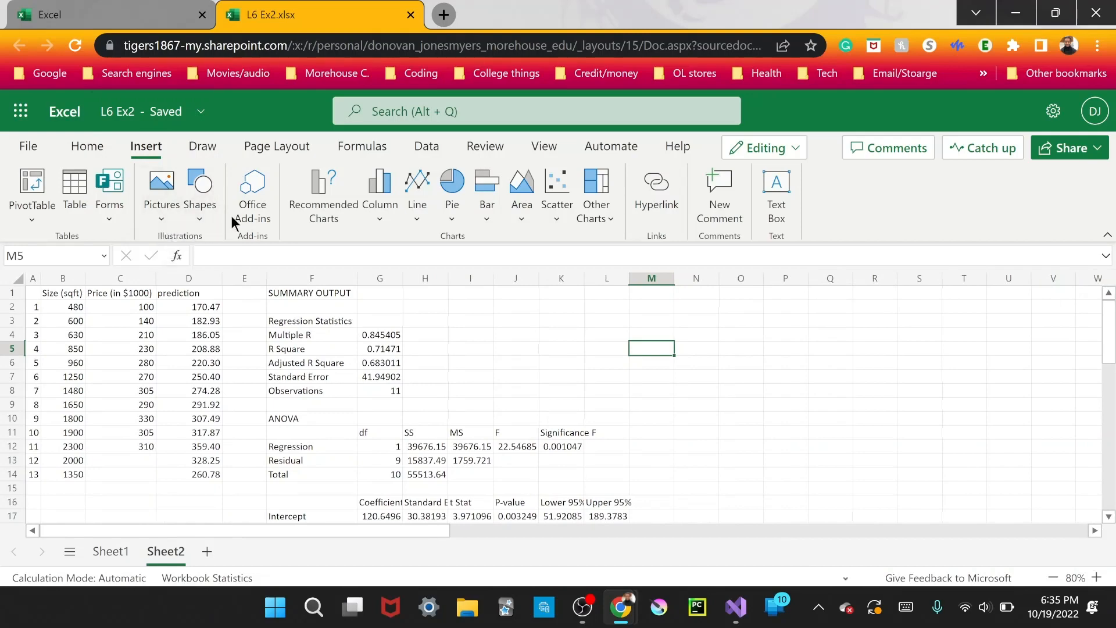
{"action": "left_click", "coordinate": [235, 213]}
{"action": "left_click", "coordinate": [324, 277]}
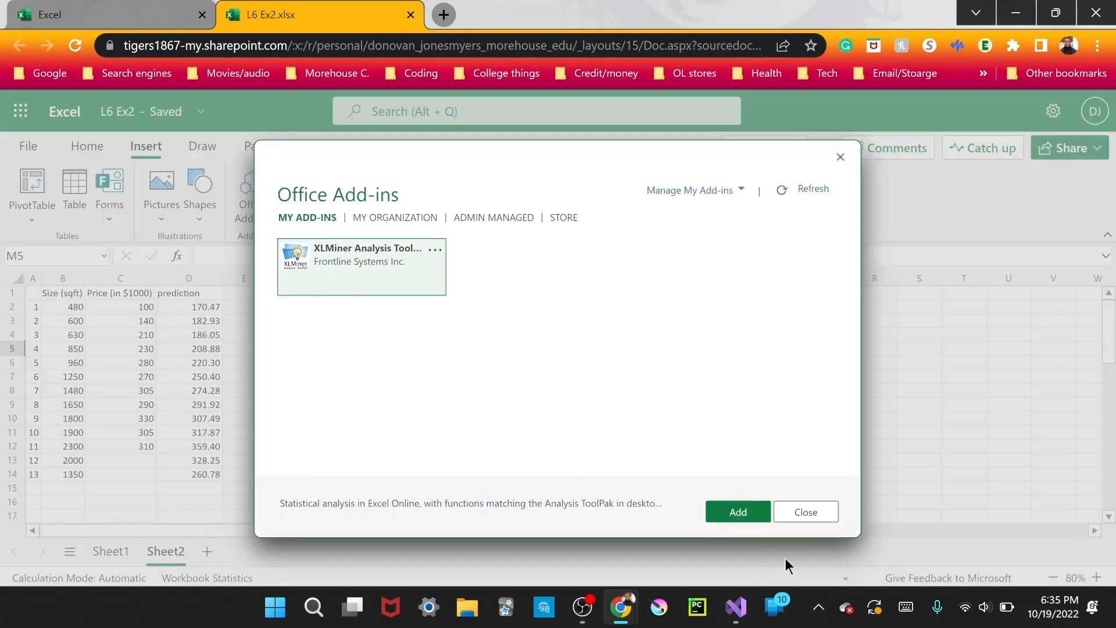
{"action": "left_click", "coordinate": [742, 512]}
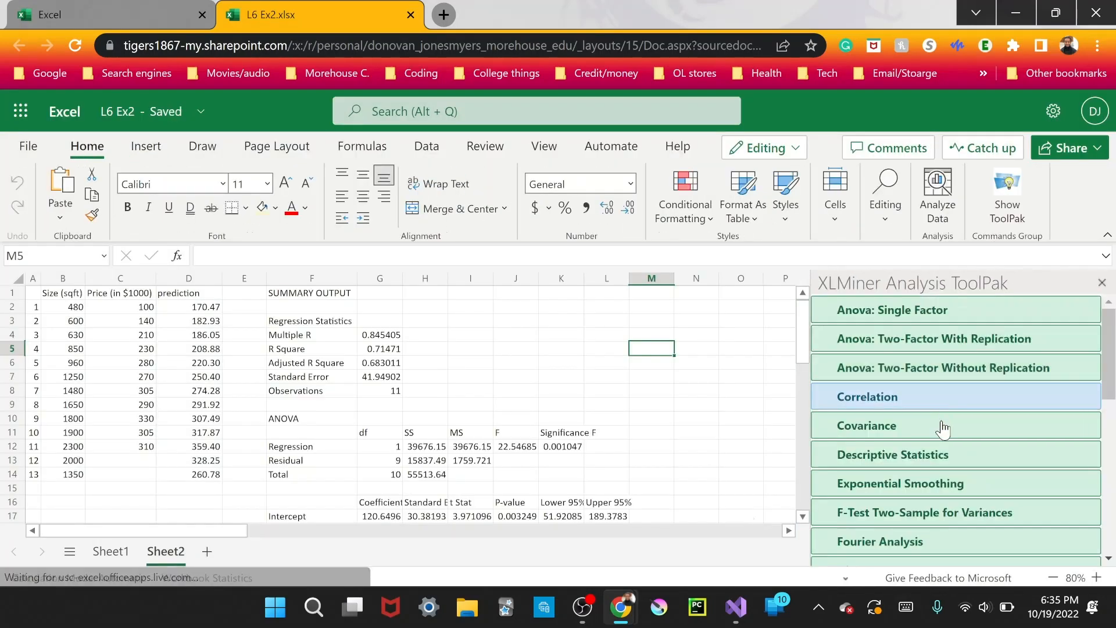
Start a Linear Regression in the ToolPak and set its Input Y Range to the prices in $C$1:$C$12.
{"action": "scroll", "coordinate": [944, 428], "scroll_direction": "down", "scroll_amount": 3}
{"action": "left_click", "coordinate": [917, 455]}
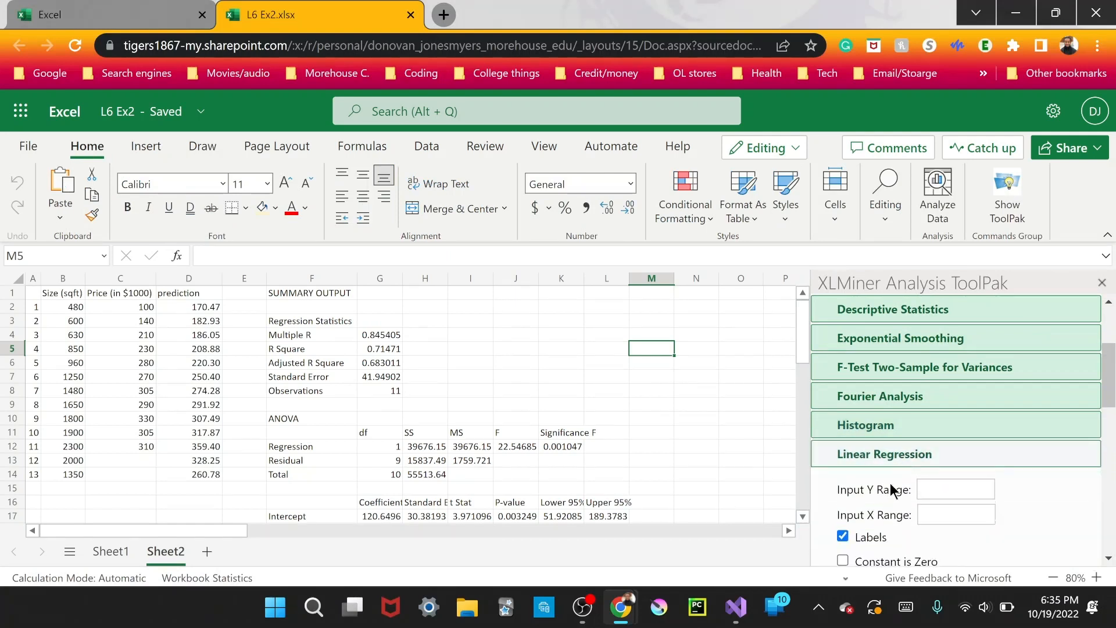
{"action": "scroll", "coordinate": [895, 477], "scroll_direction": "down", "scroll_amount": 2}
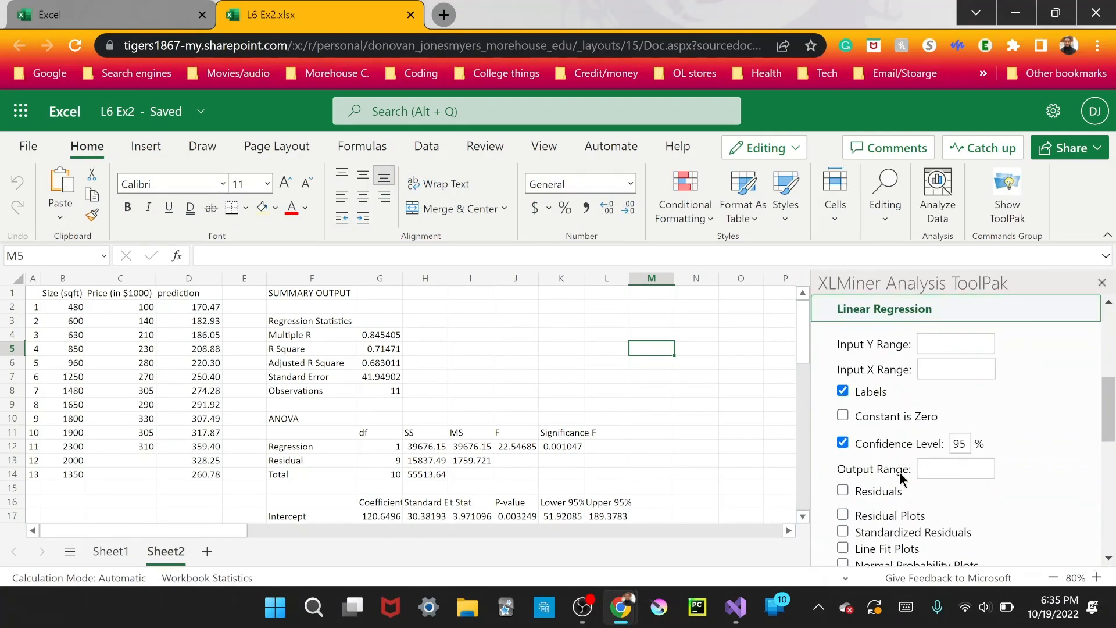
{"action": "left_click", "coordinate": [935, 344]}
{"action": "left_click_drag", "start_coordinate": [139, 299], "coordinate": [125, 443]}
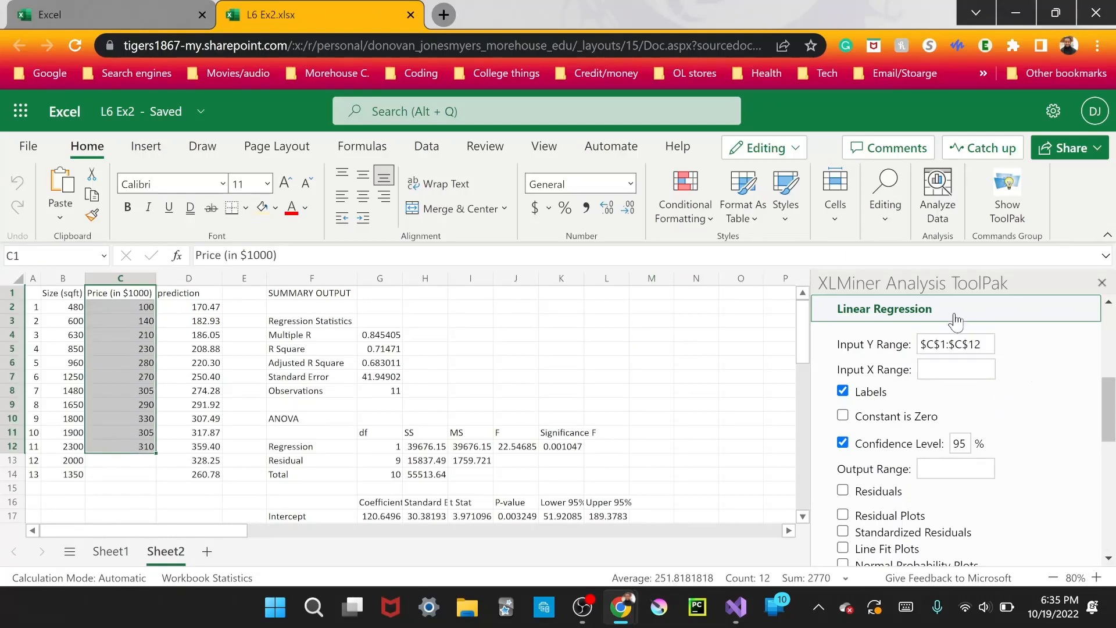
{"action": "left_click", "coordinate": [963, 344]}
{"action": "left_click_drag", "start_coordinate": [921, 344], "coordinate": [992, 347]}
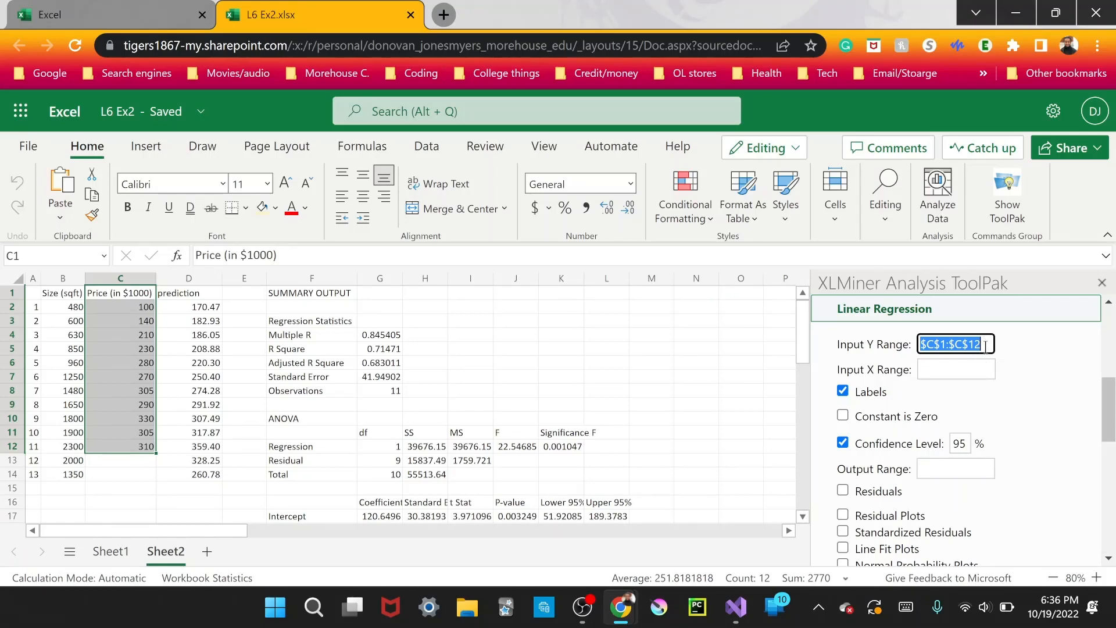
{"action": "left_click", "coordinate": [969, 347]}
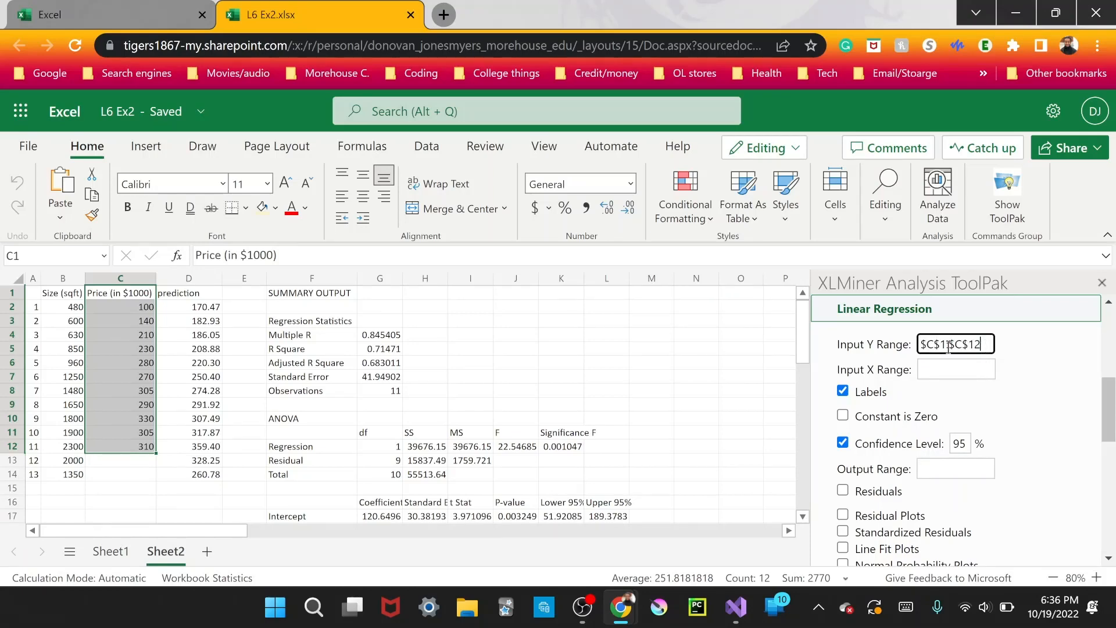